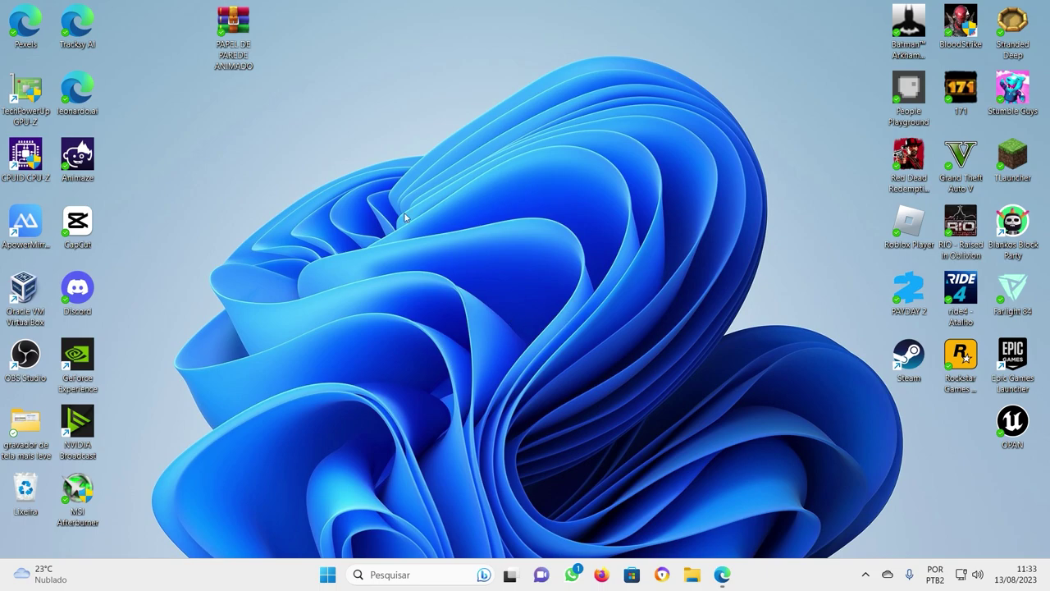
- Extract the PAPEL DE PAREDE ANIMADO archive to its own desktop folder, show the files in Explorer, and close the archive window
drag(241, 36, 262, 102)
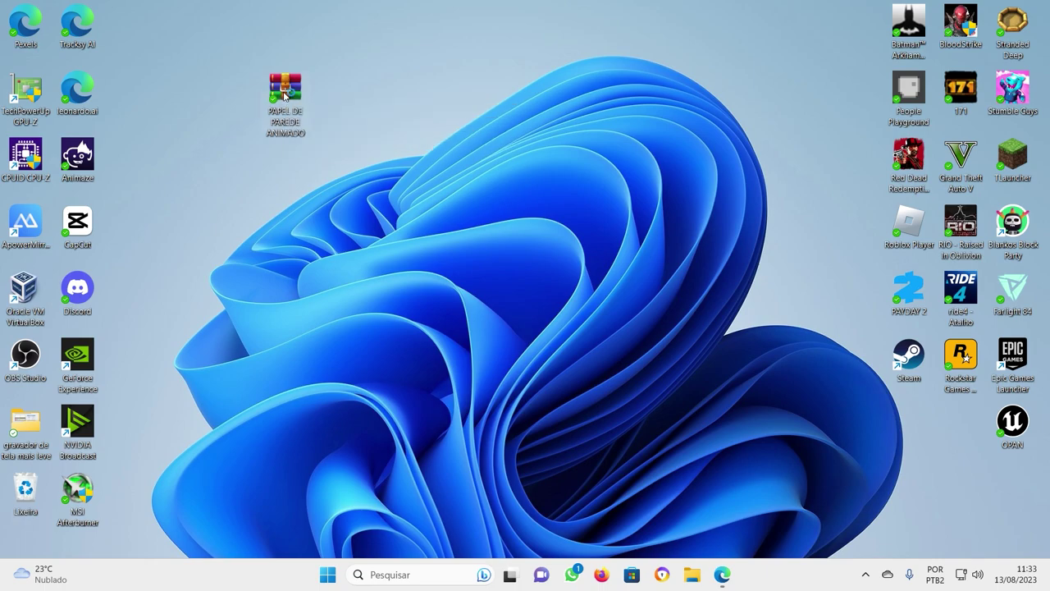
double_click(285, 96)
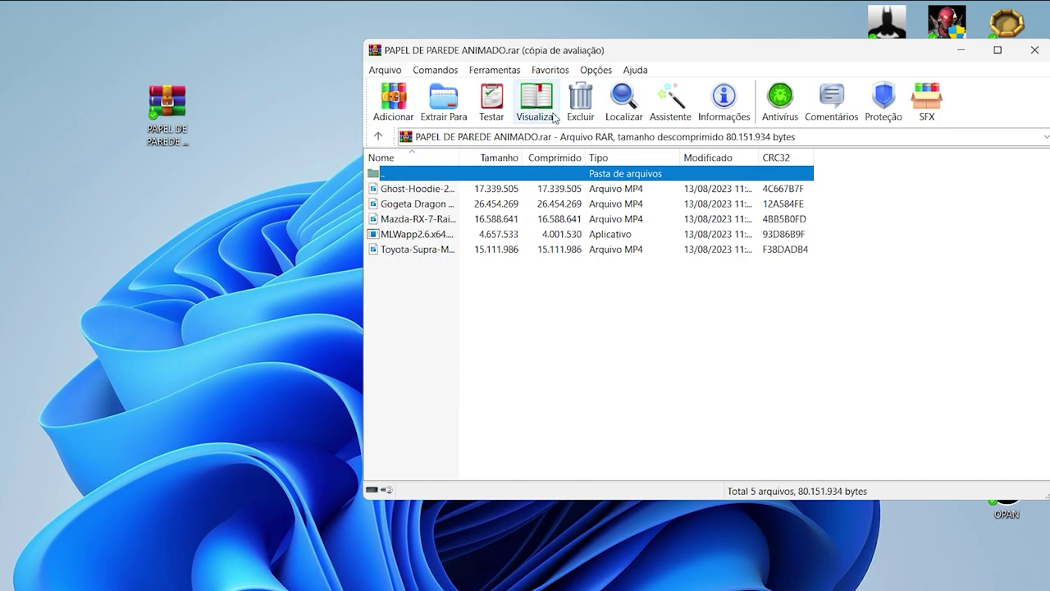
click(443, 109)
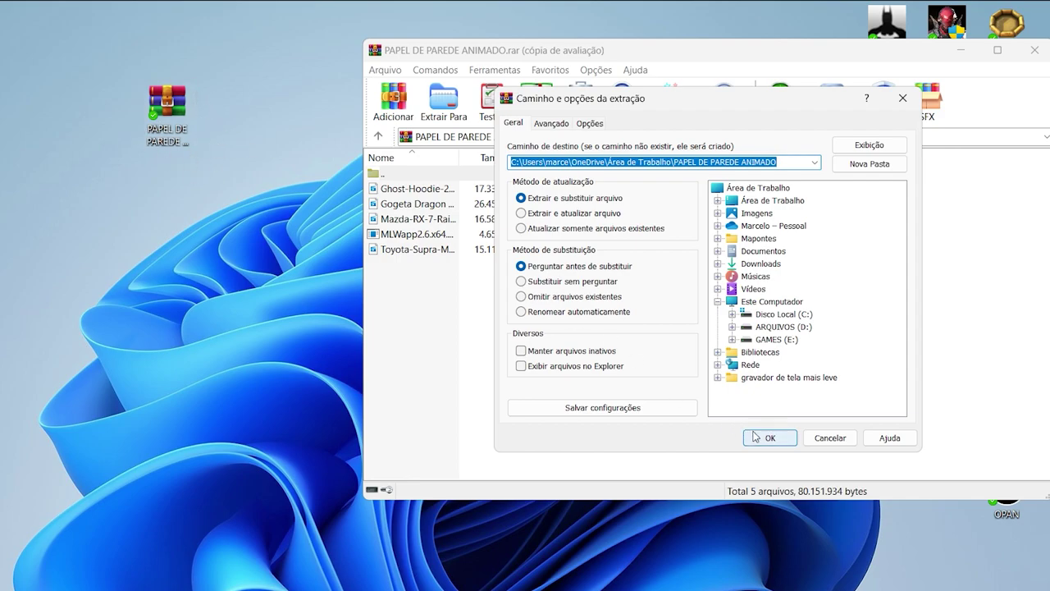
click(521, 367)
click(769, 437)
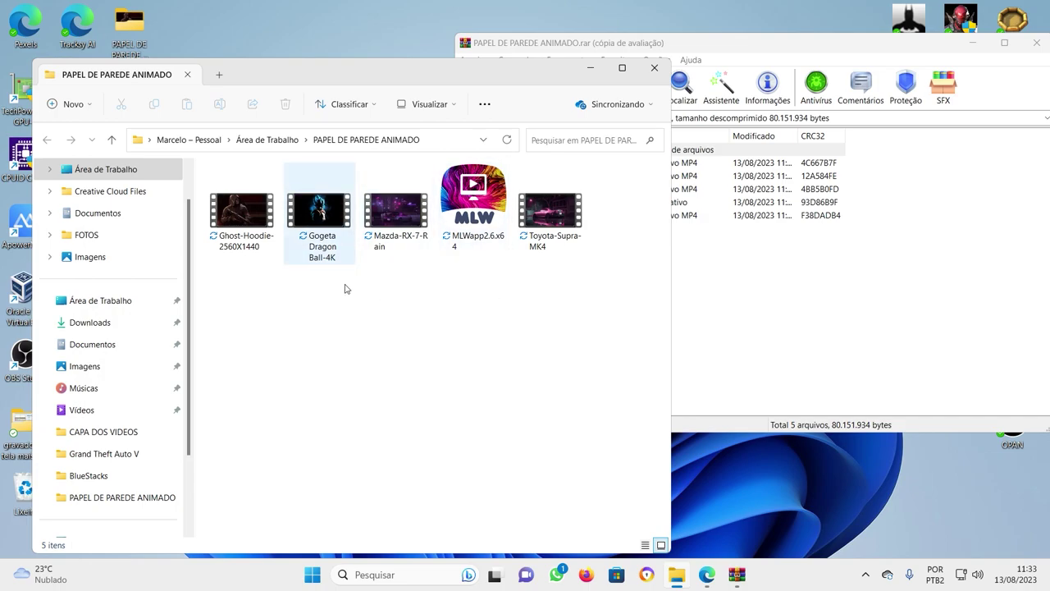
double_click(785, 55)
key(alt+F4)
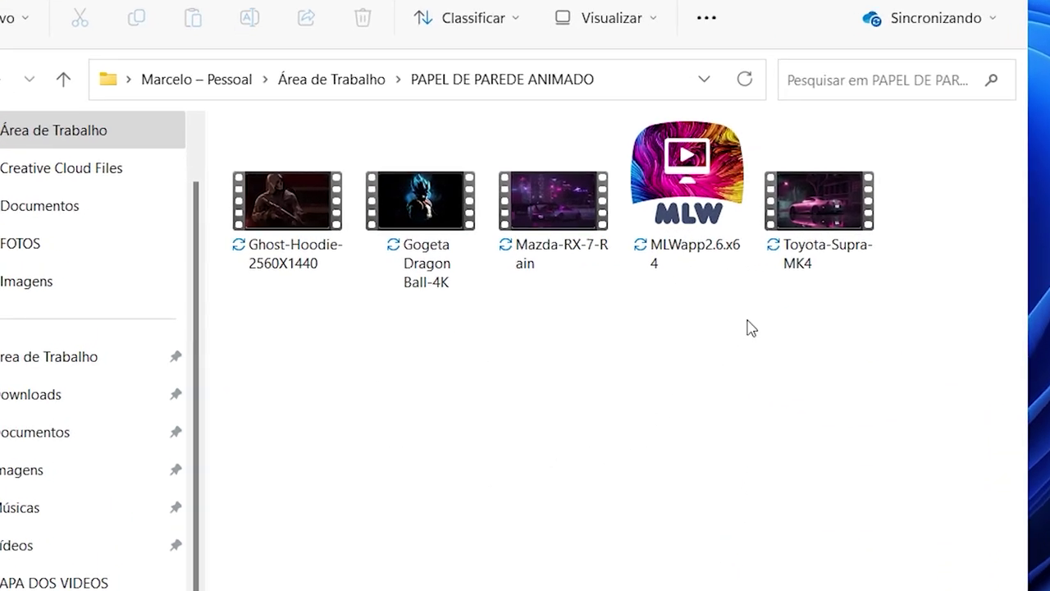
- Install MLWapp 2.6 from the extracted MLWapp2.6.x64 file in the default folder with a desktop icon, and launch it
click(462, 230)
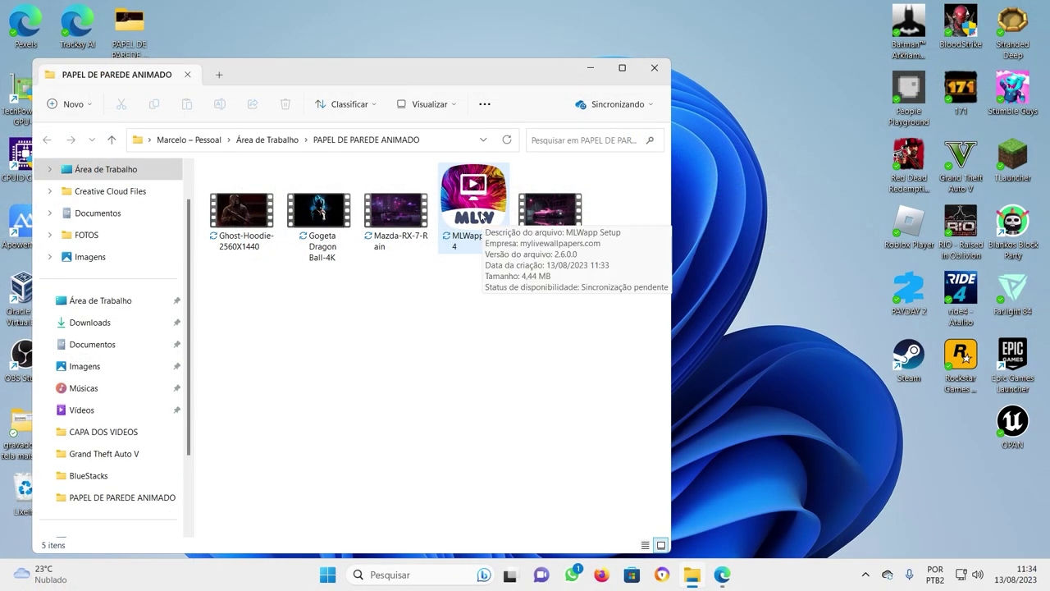
double_click(474, 208)
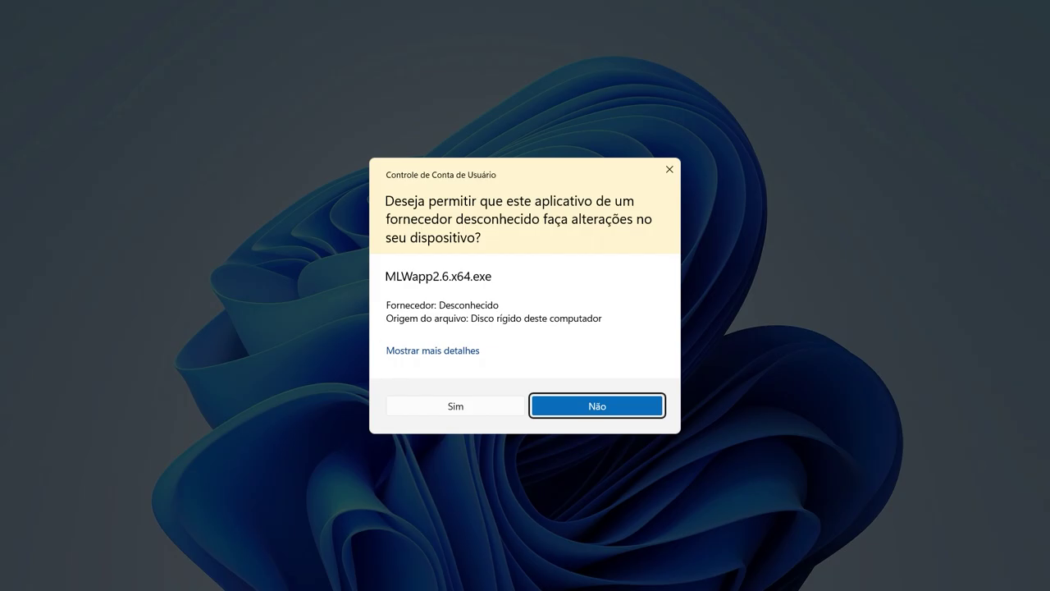
click(466, 403)
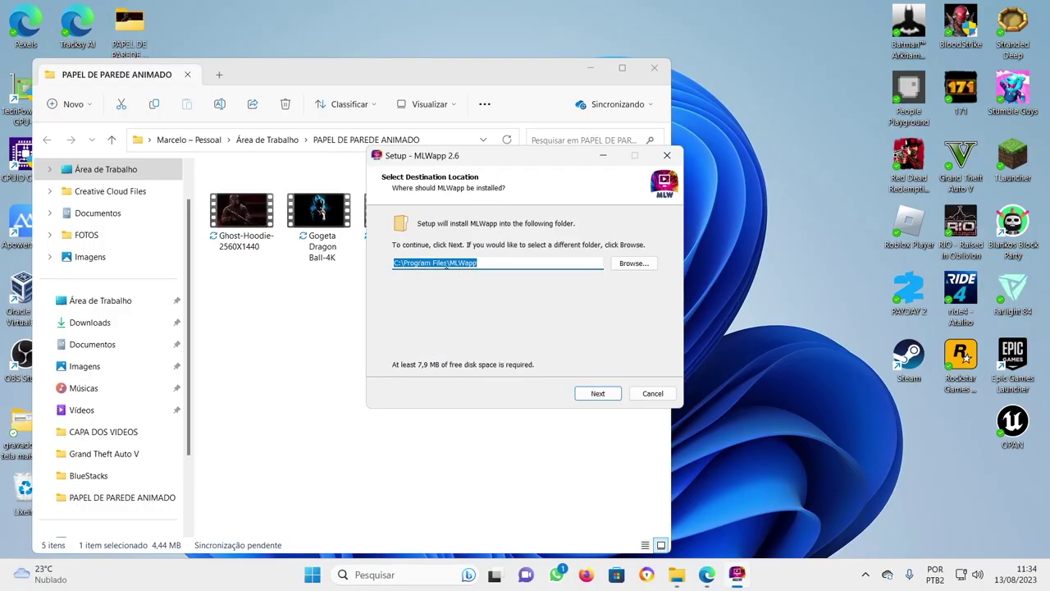
click(597, 394)
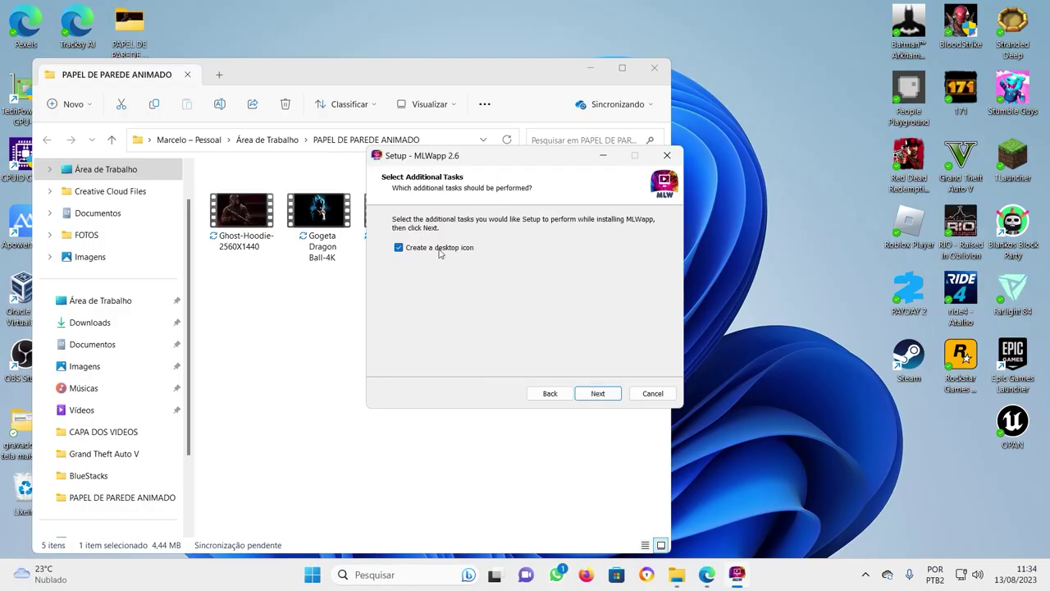
click(595, 396)
click(595, 394)
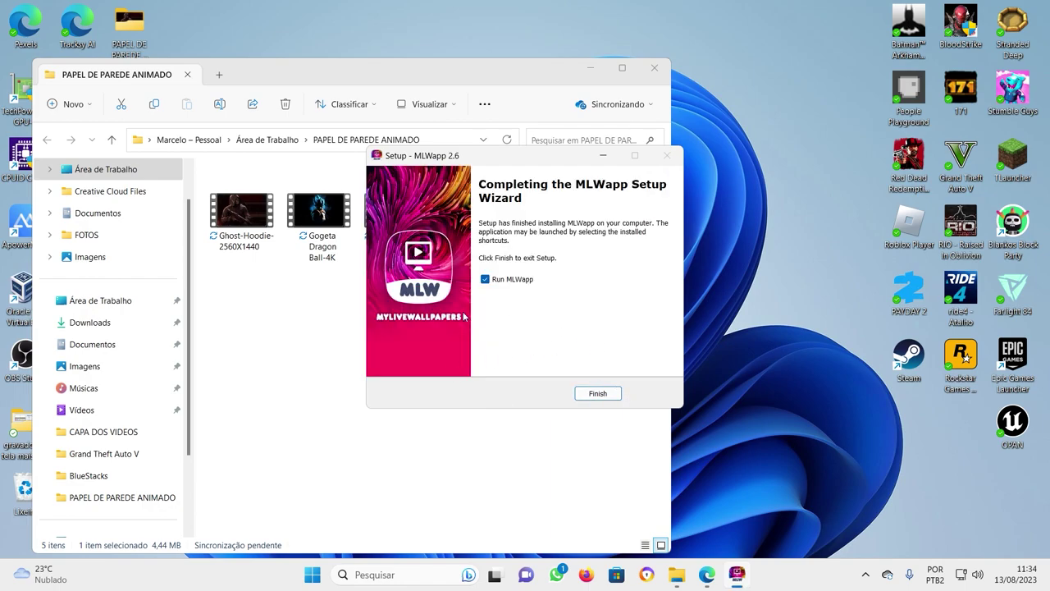
click(597, 393)
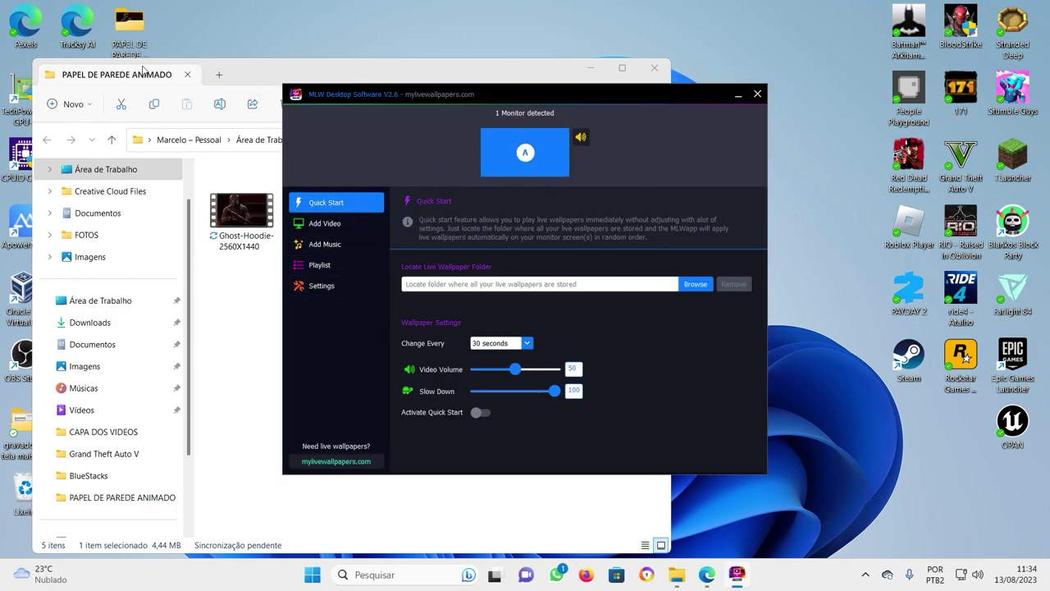
- Close the PAPEL DE PAREDE ANIMADO folder window and move the MLW Desktop Software window higher on the desktop
click(236, 60)
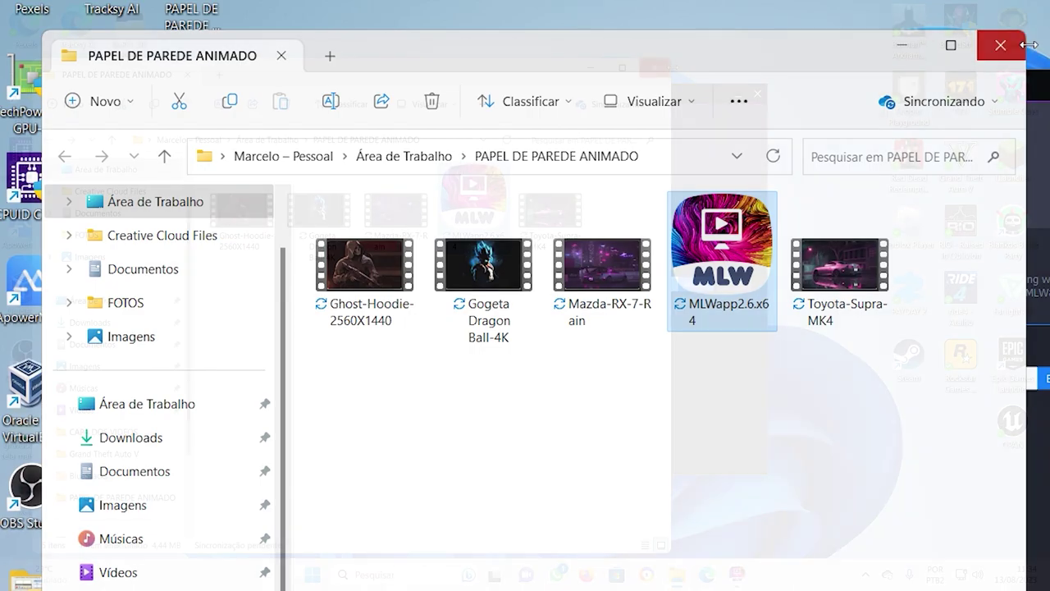
click(1015, 46)
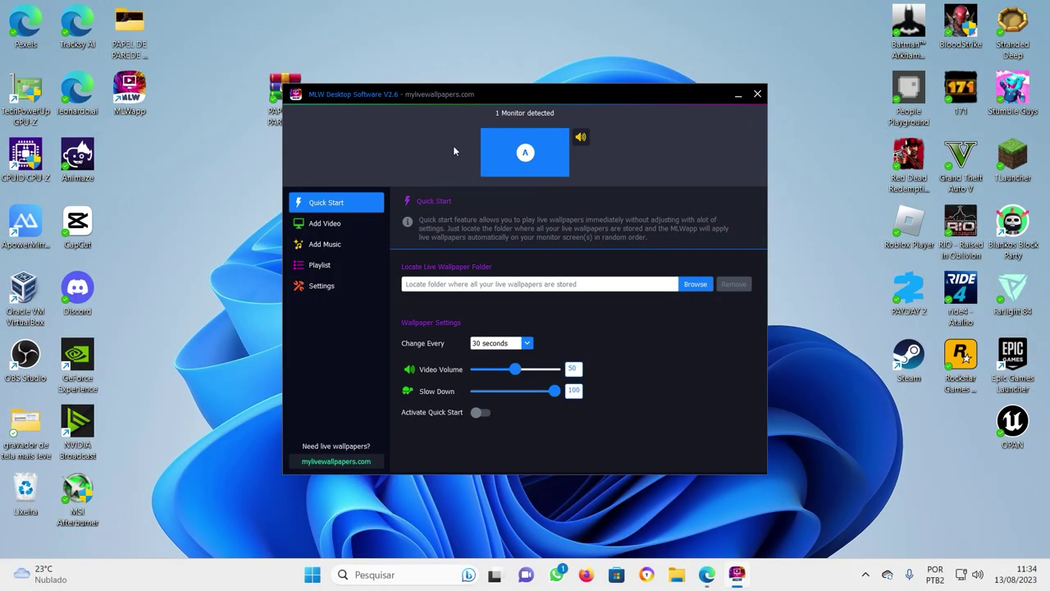
drag(490, 94, 530, 45)
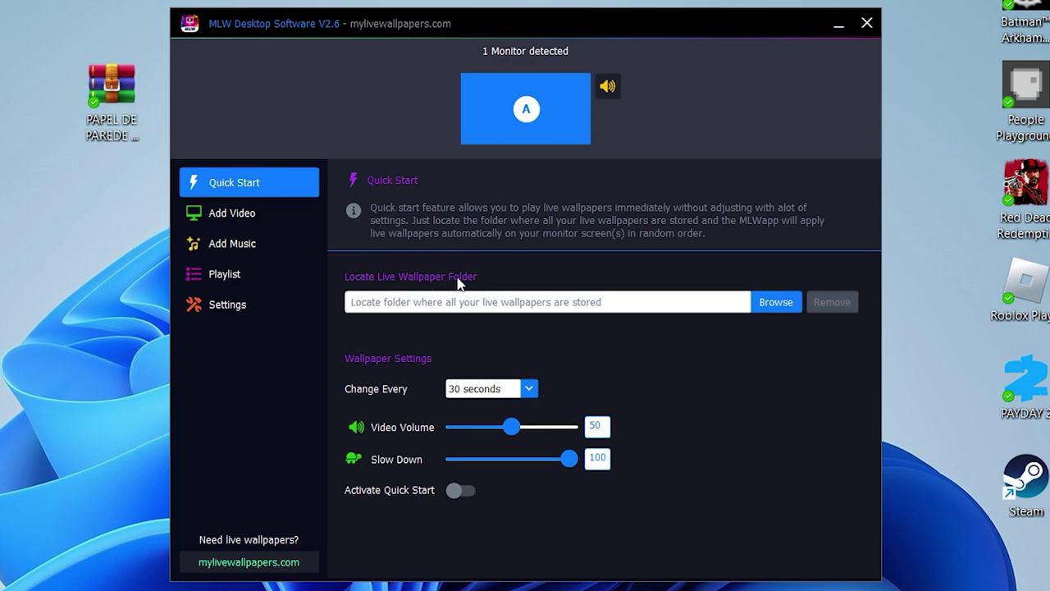
- Set the Quick Start live wallpaper folder to PAPEL DE PAREDE ANIMADO on the desktop
click(776, 302)
click(321, 189)
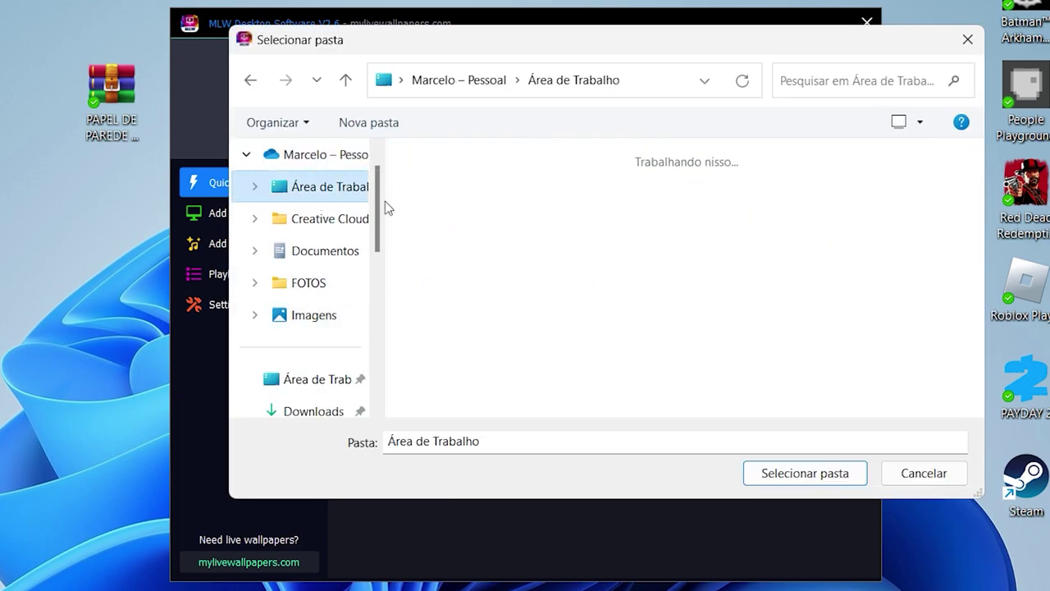
double_click(488, 240)
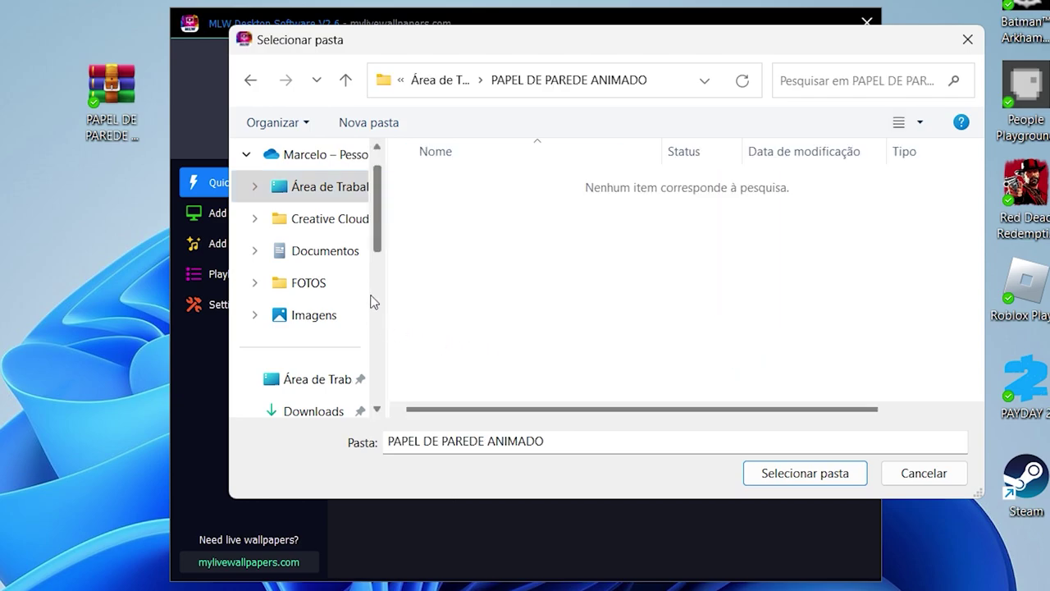
click(780, 473)
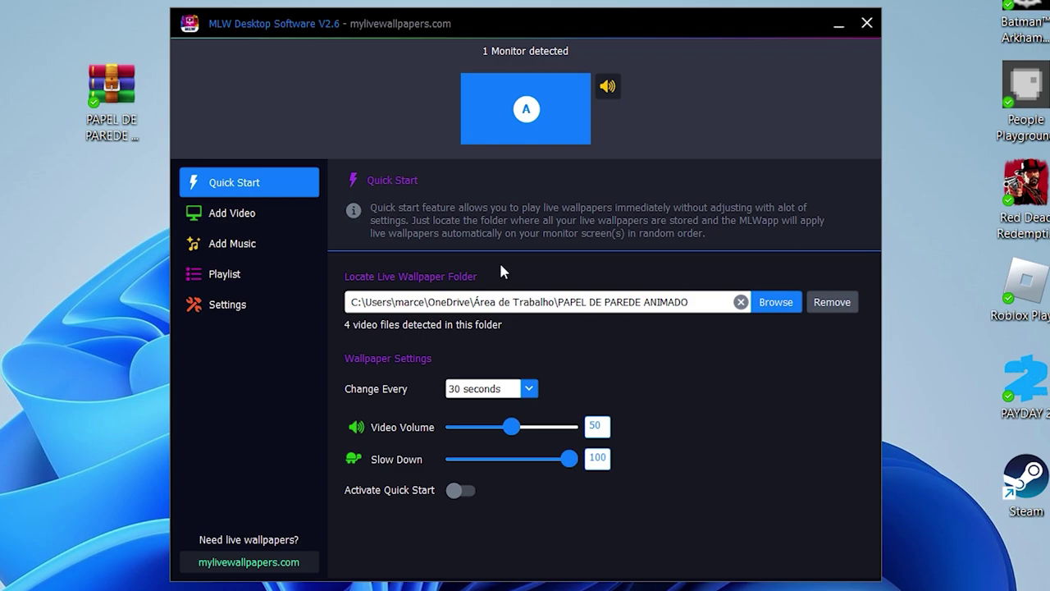
- Add Ghost-Hoodie-2560X1440.mp4 from the PAPEL DE PAREDE ANIMADO folder as monitor A's live wallpaper and mute the monitor's sound
click(218, 229)
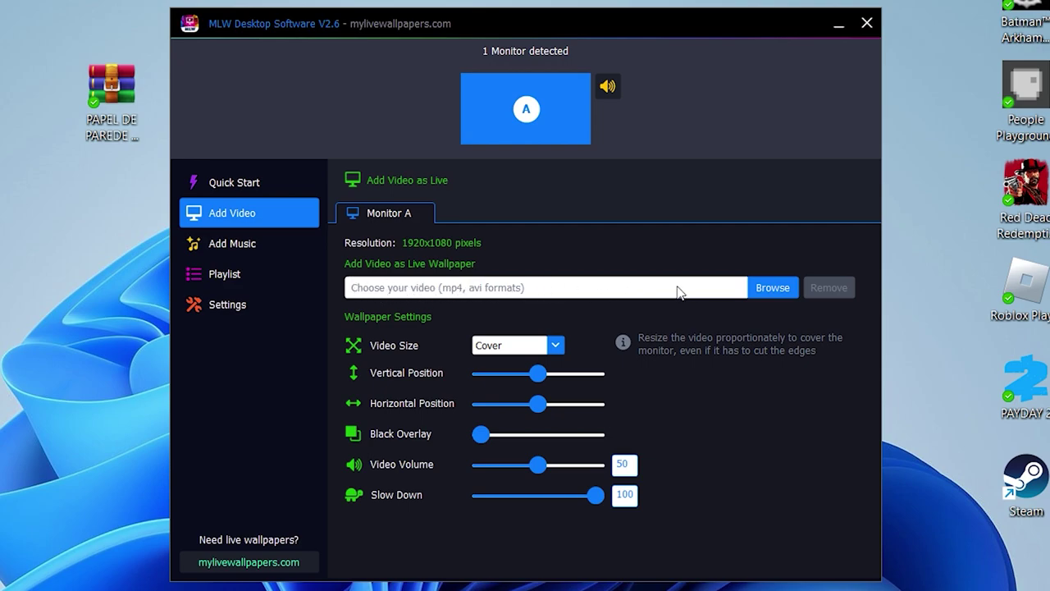
click(771, 293)
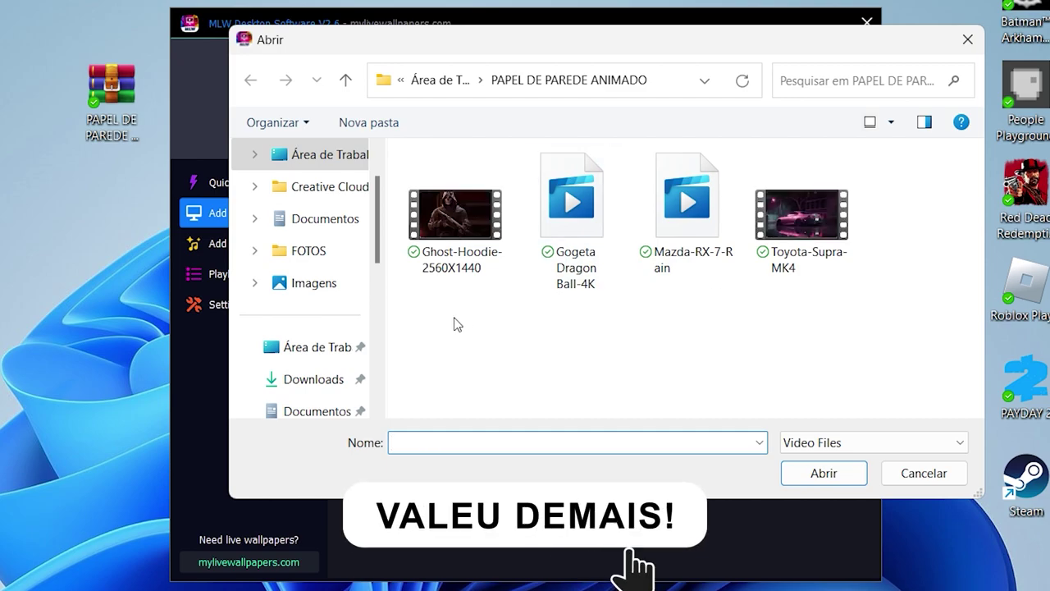
click(312, 163)
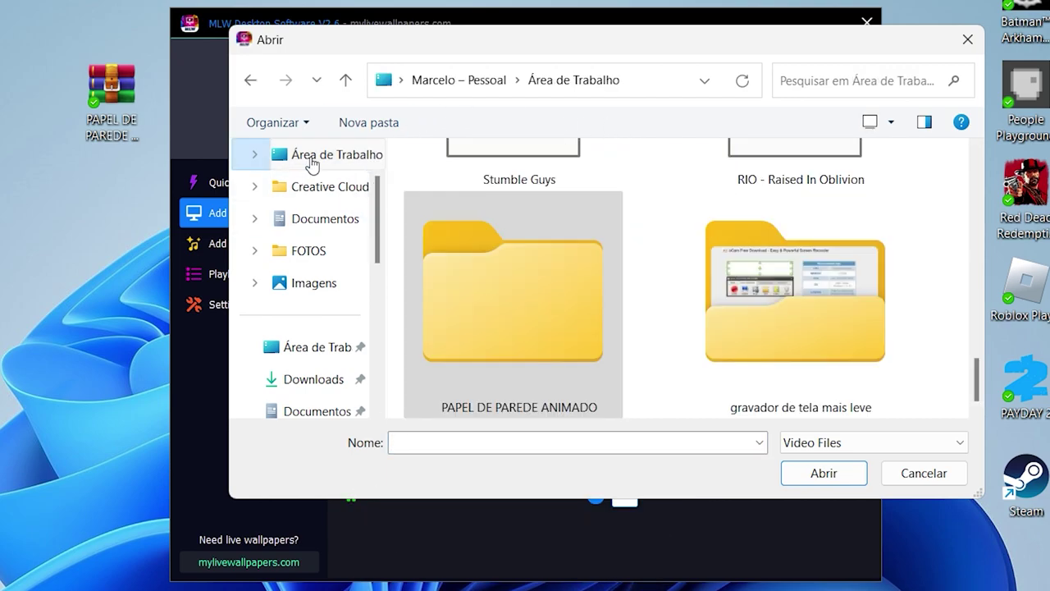
double_click(506, 326)
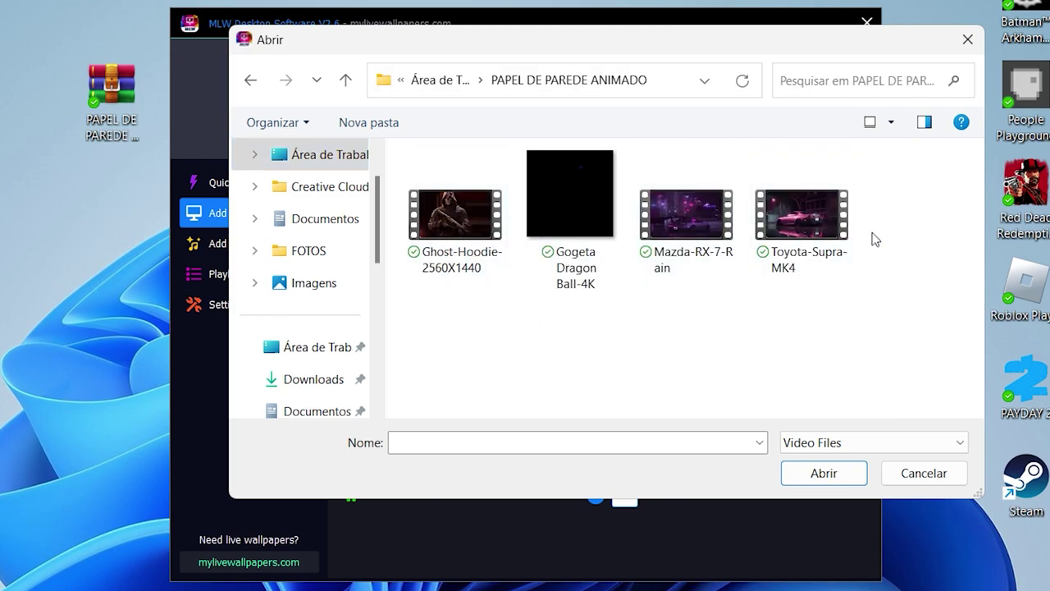
click(451, 215)
click(800, 469)
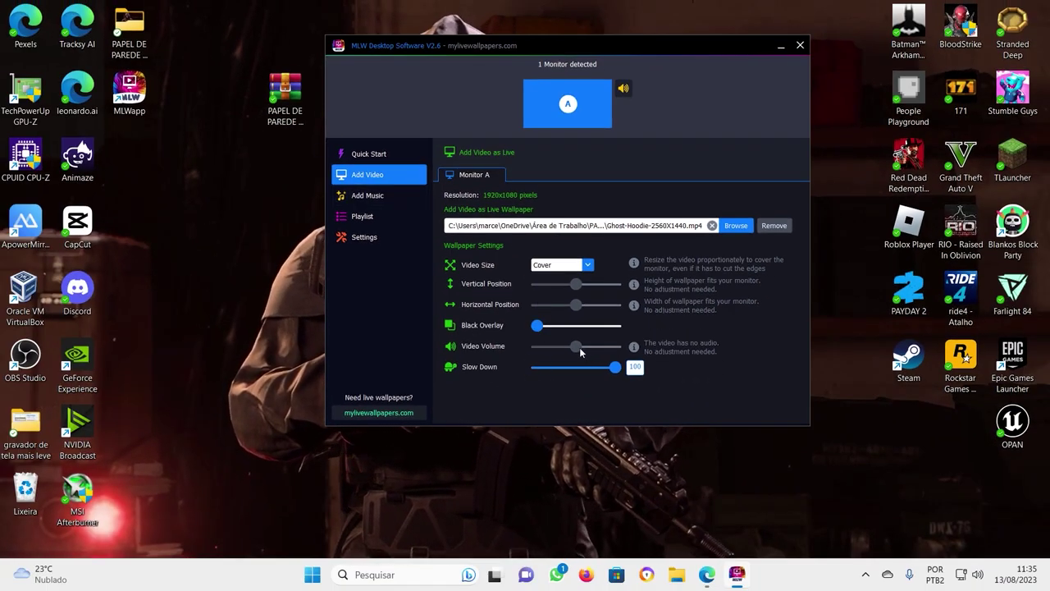
click(623, 87)
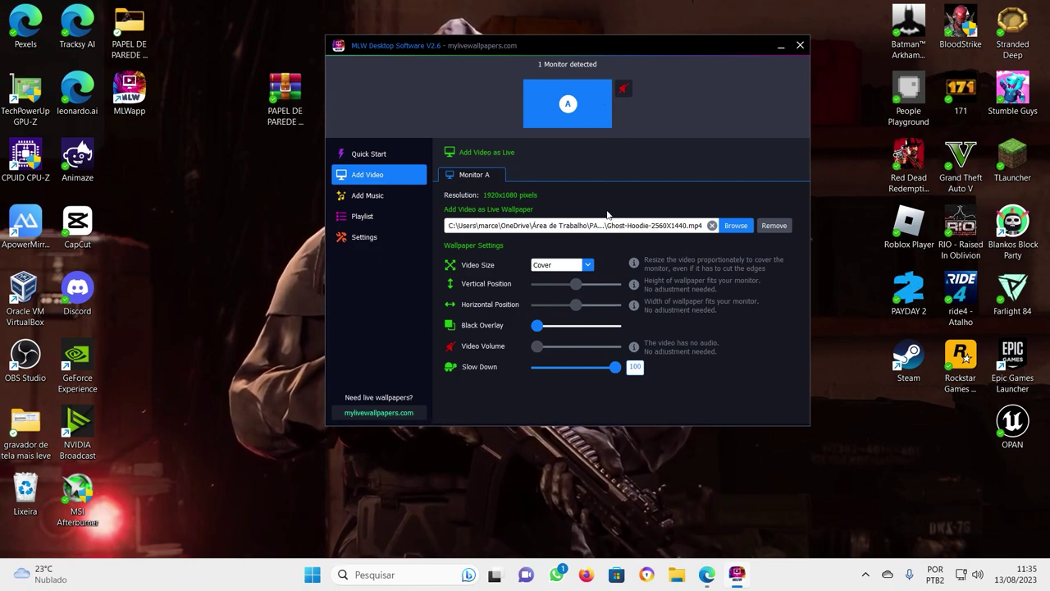
- Try the Stretch video size for the wallpaper and set it back to Cover
click(584, 266)
click(561, 293)
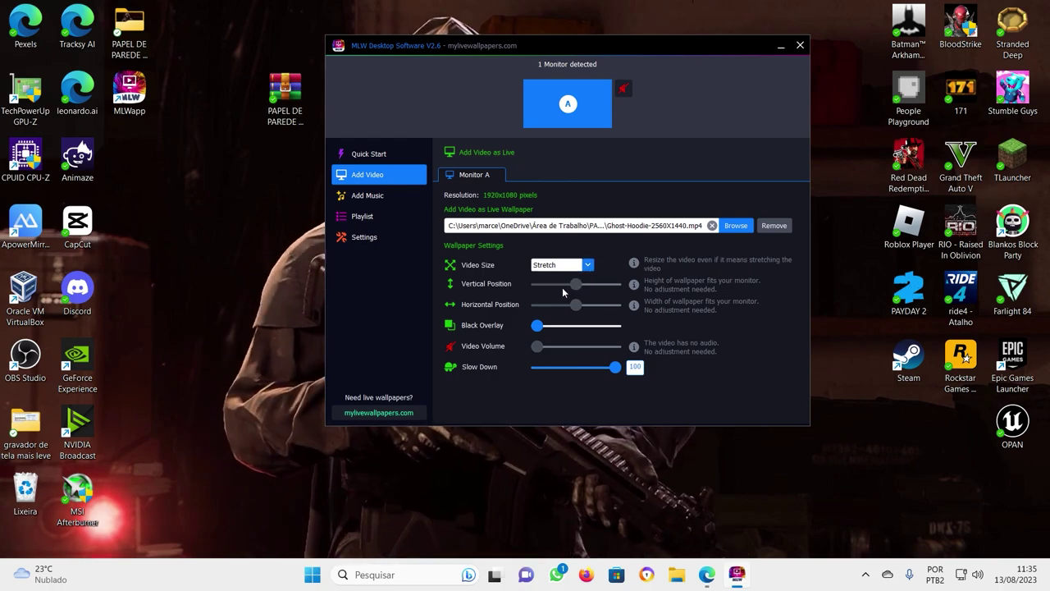
click(561, 264)
click(561, 285)
click(561, 264)
click(561, 275)
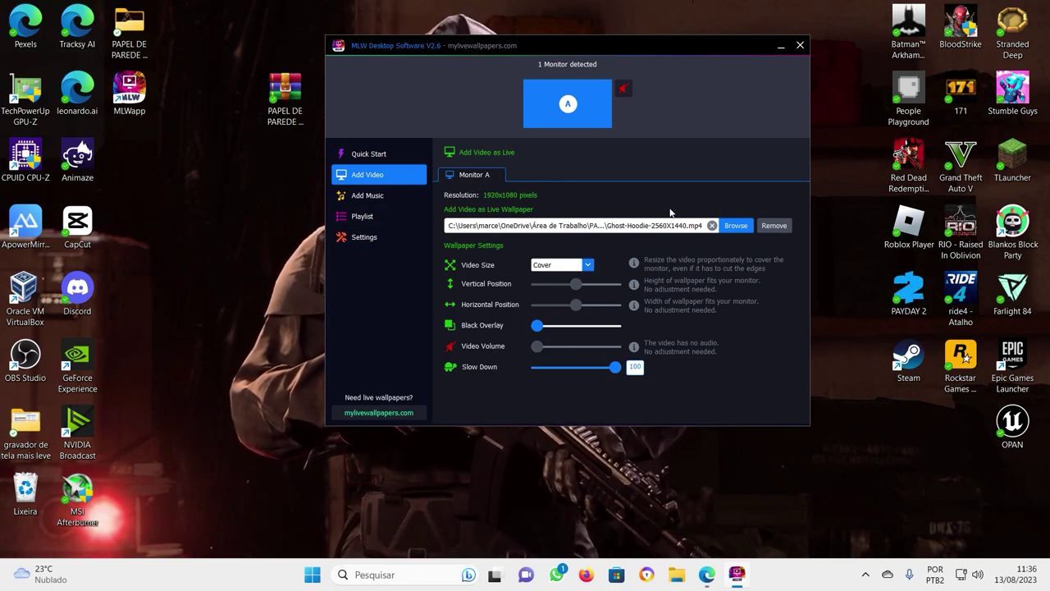
- Open the wallpaper application's settings to review its startup, pause and mute options
click(376, 237)
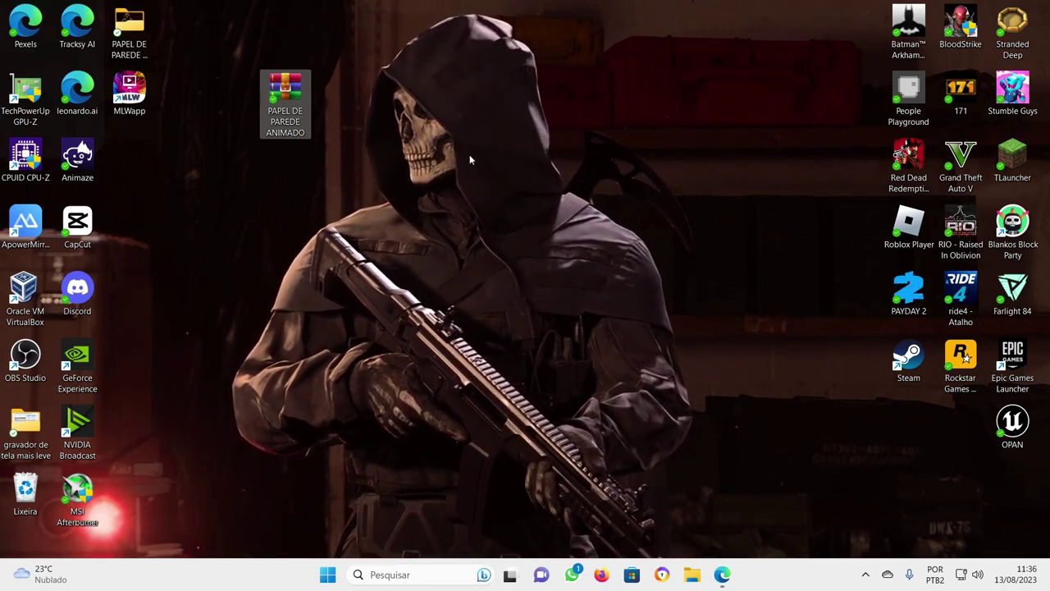
- Reopen MLWapp, set Gogeta Dragon Ball-4K.mp4 as monitor A's live wallpaper, and close the window to show the desktop
double_click(132, 98)
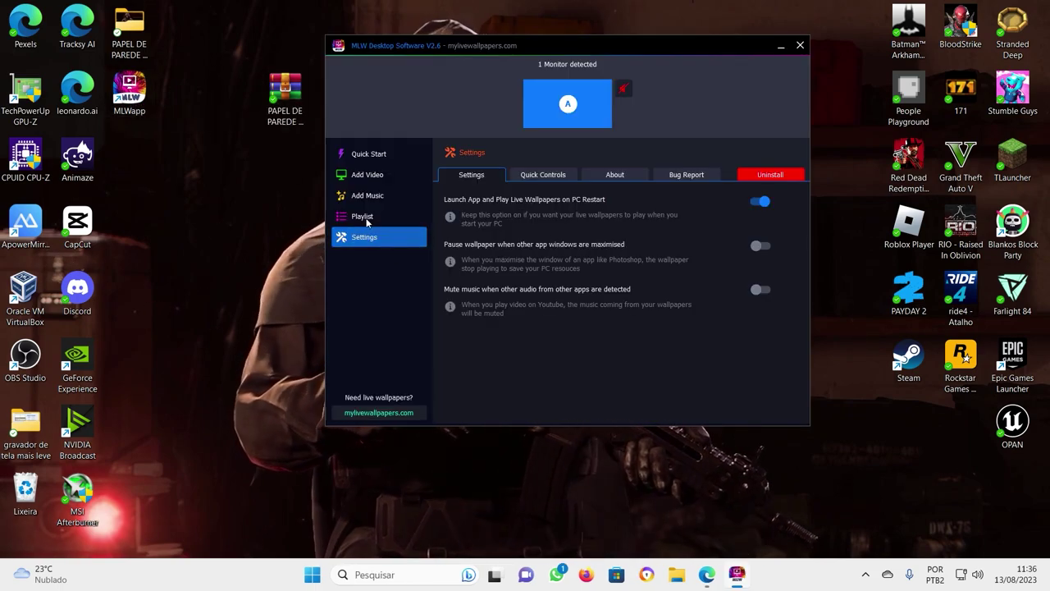
click(366, 173)
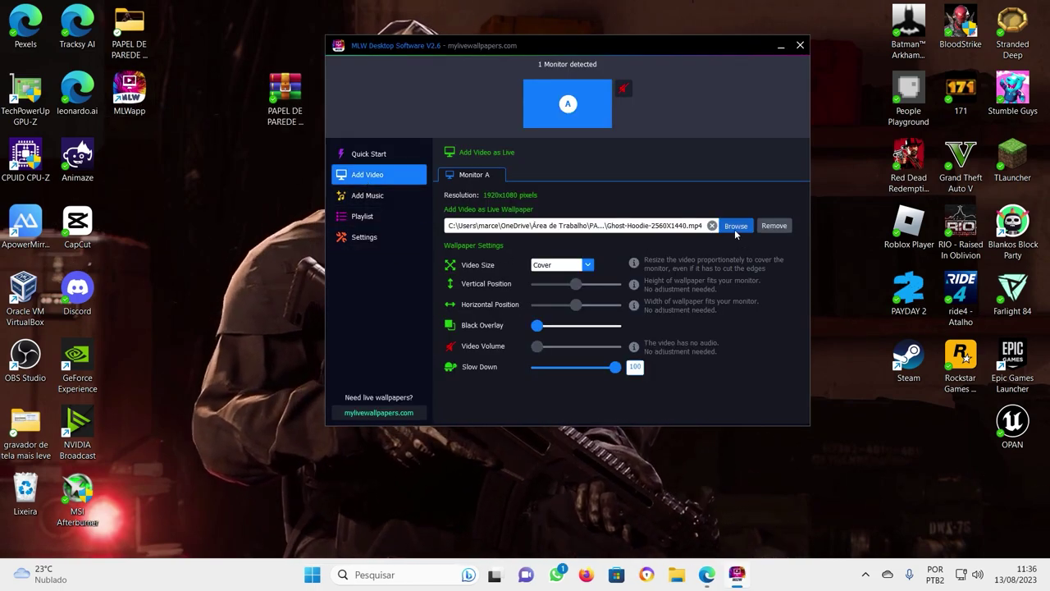
click(734, 228)
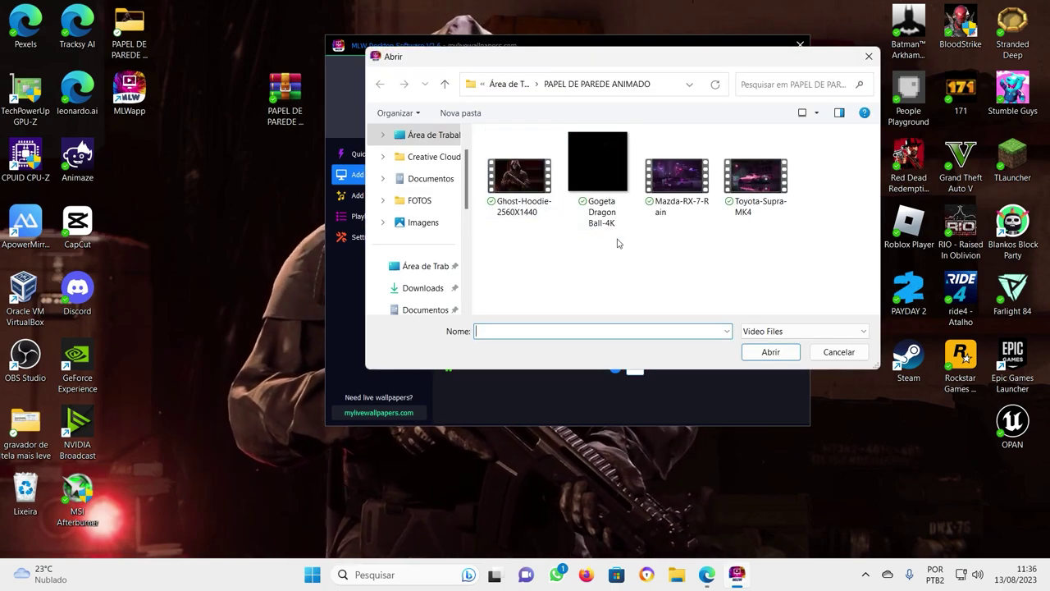
click(604, 195)
click(769, 352)
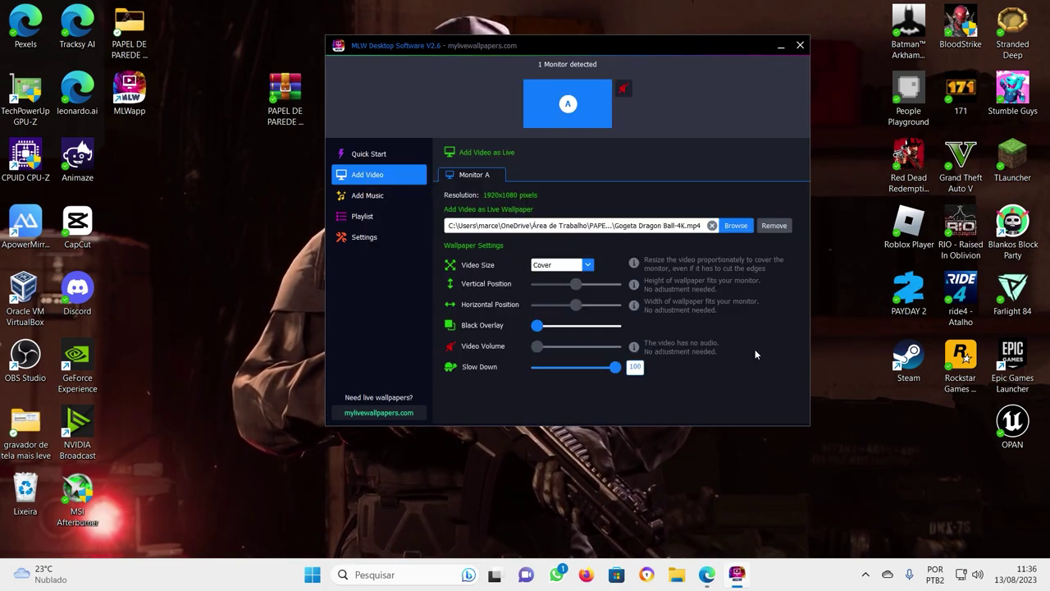
click(796, 47)
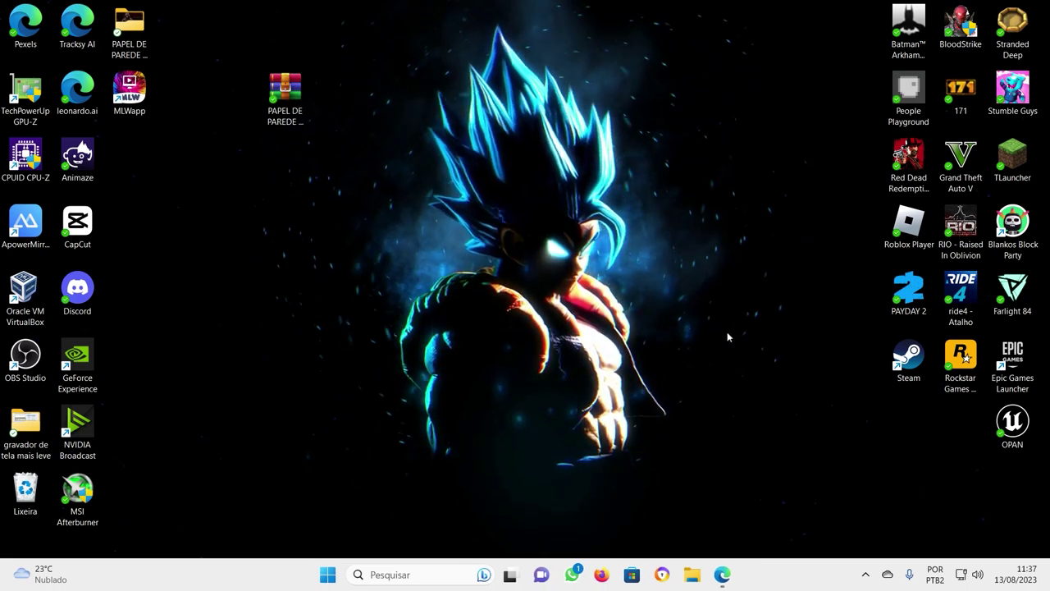
- Reopen MLWapp, change monitor A's live wallpaper to Mazda-RX-7-Rain.mp4, and close the window
double_click(129, 92)
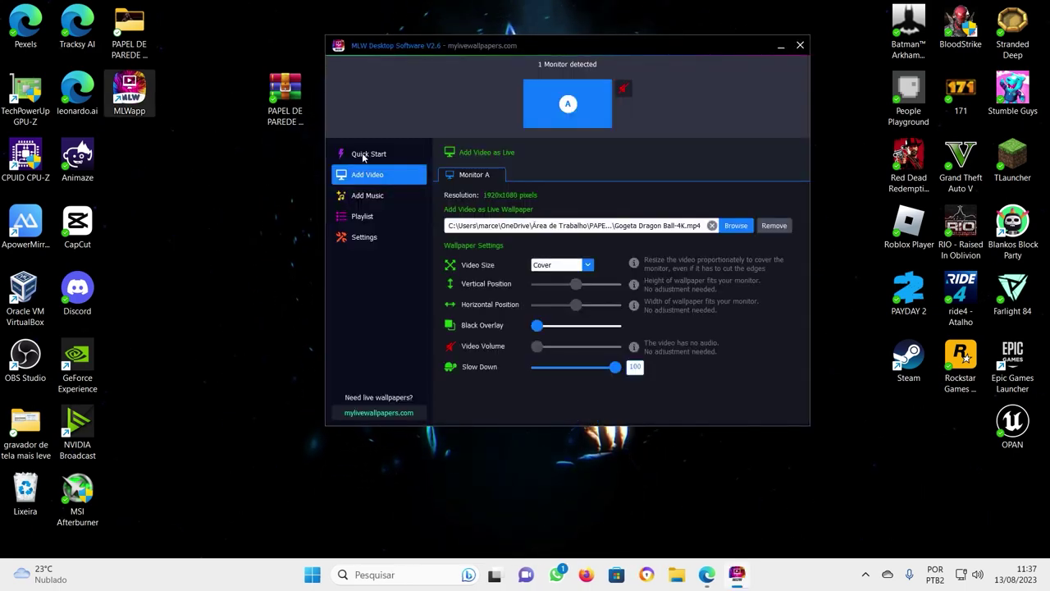
click(736, 224)
click(677, 191)
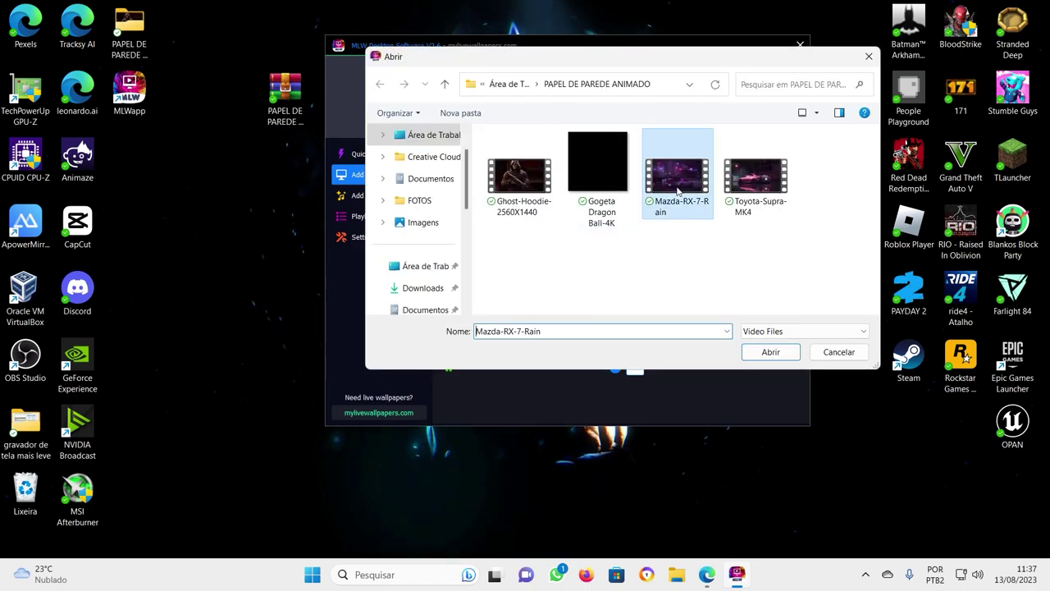
click(769, 352)
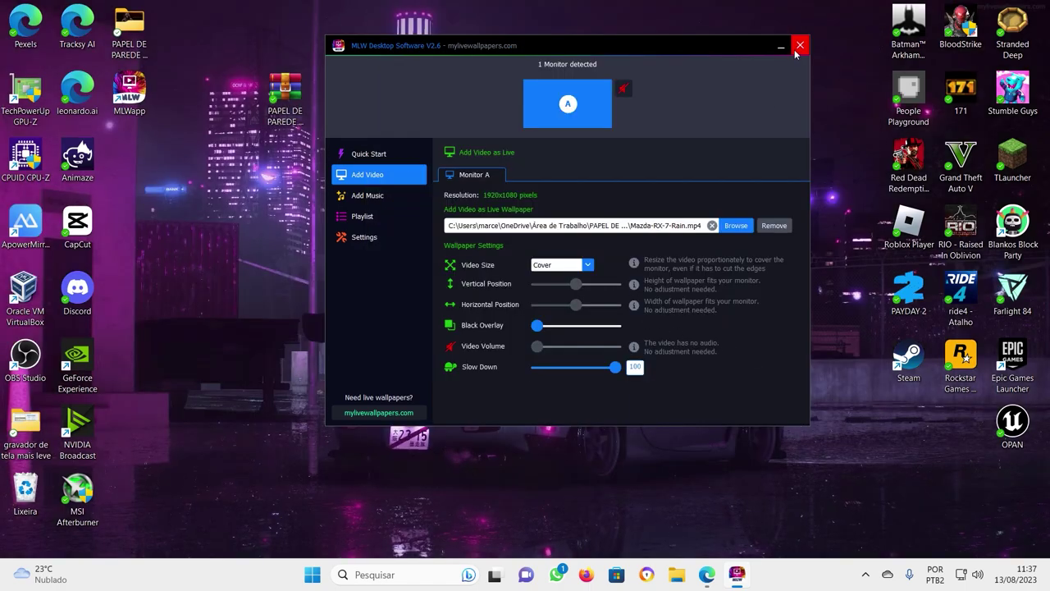
click(799, 46)
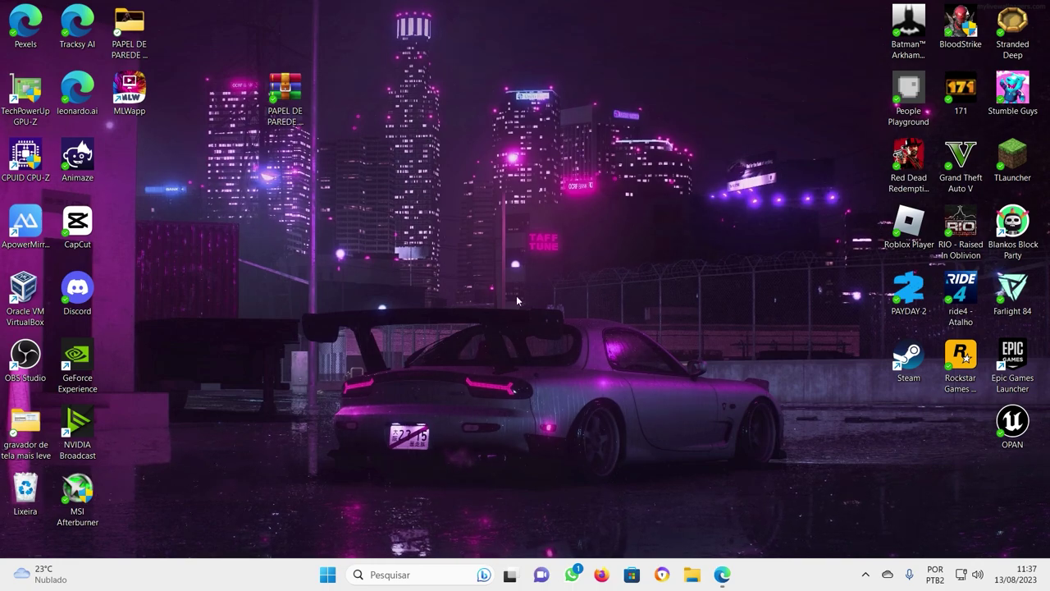
- Reopen MLWapp, set Toyota-Supra-MK4.mp4 as monitor A's live wallpaper, unmute its audio, and close the window
double_click(129, 92)
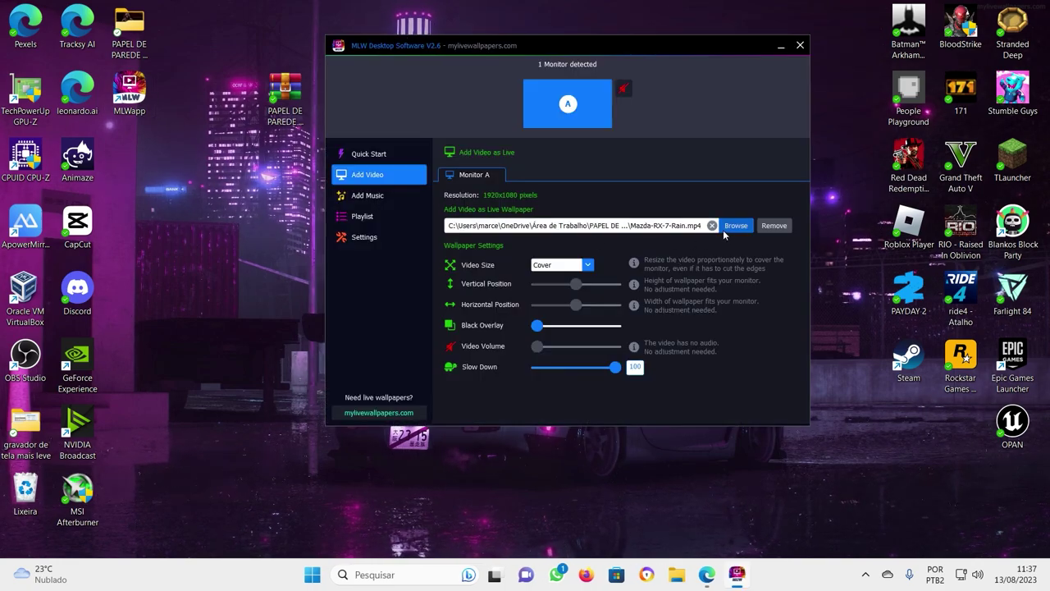
click(723, 230)
double_click(765, 187)
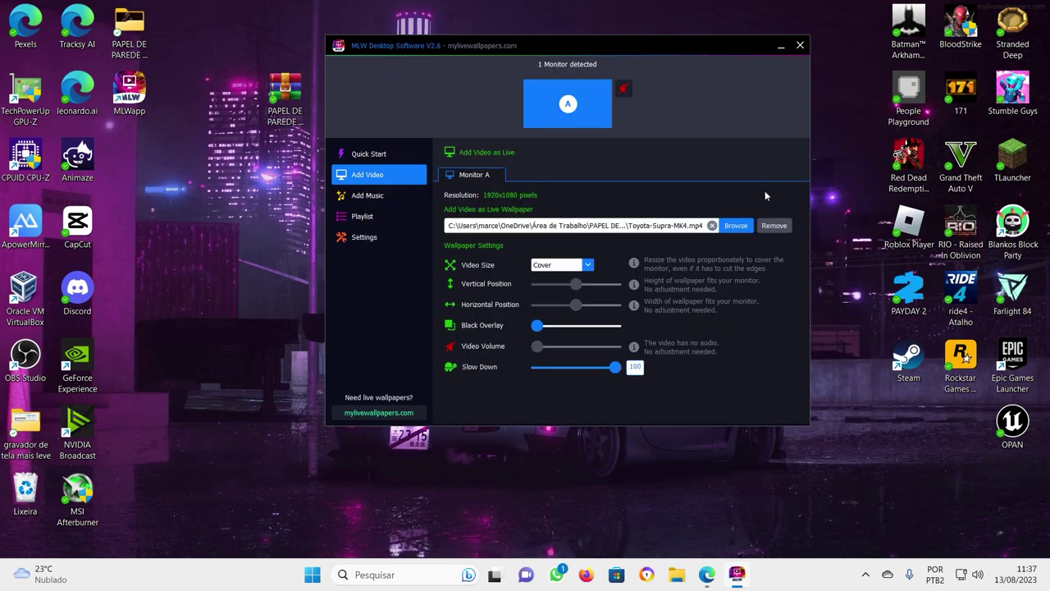
click(522, 346)
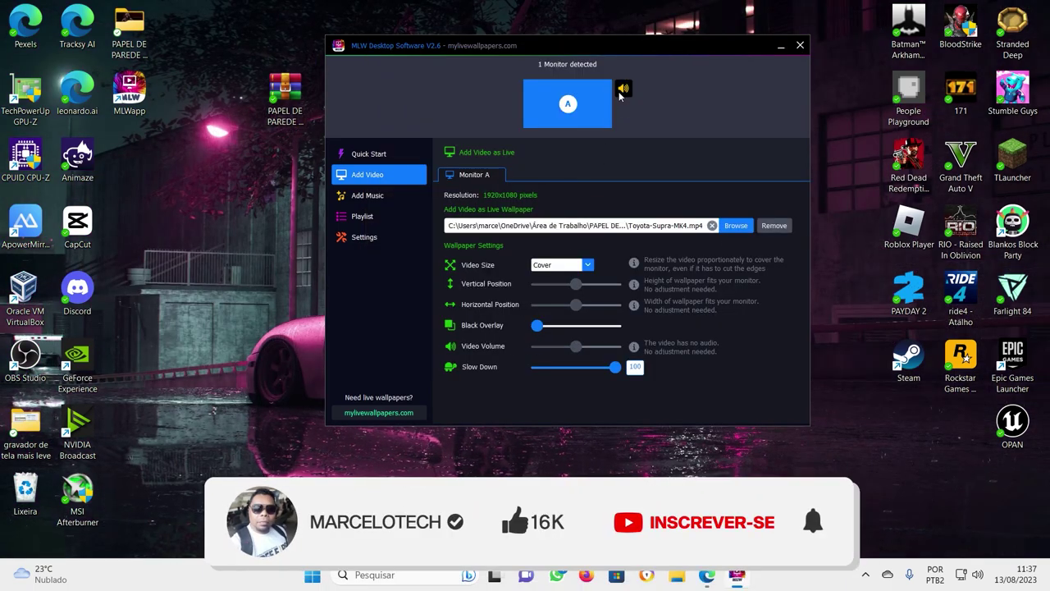
drag(541, 335, 484, 324)
click(799, 46)
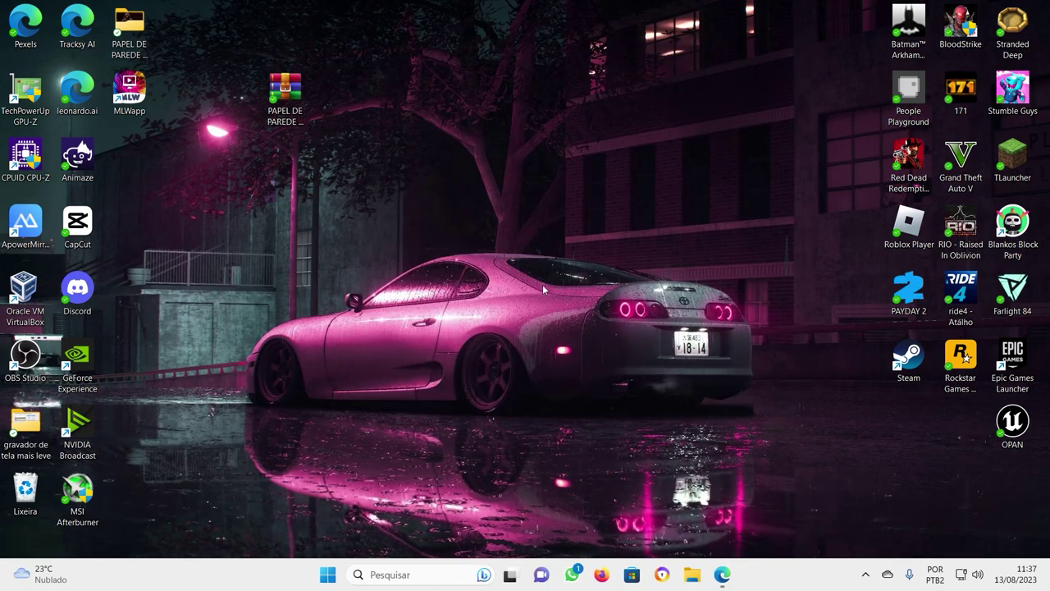
- Move the PAPEL DE PAREDE ANIMADO archive on the desktop to the spot below the MLWapp shortcut
drag(284, 89, 131, 159)
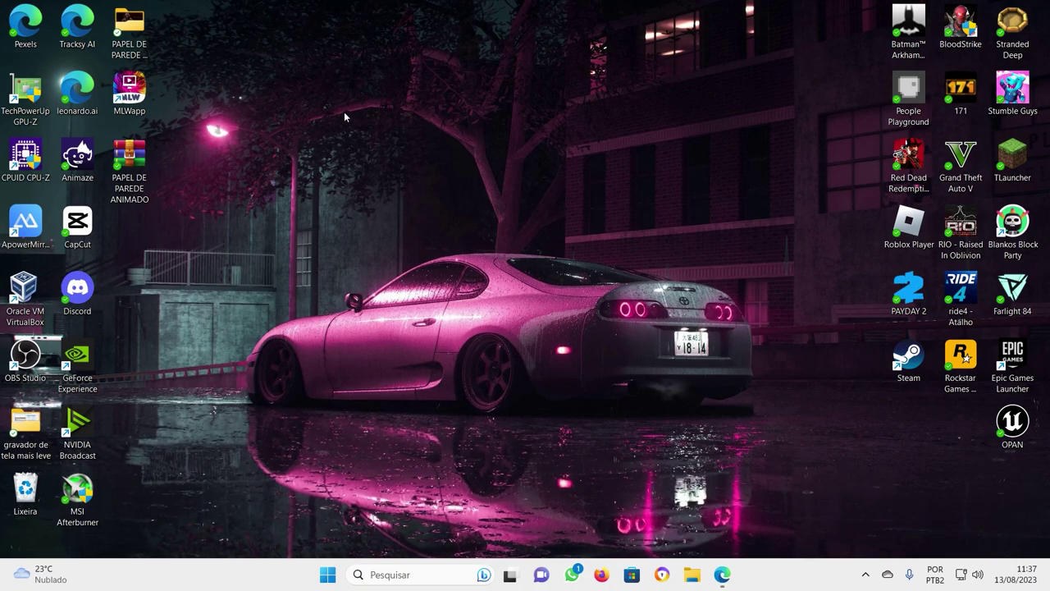
- Reopen MLWapp and open the mylivewallpapers.com website from it
double_click(150, 110)
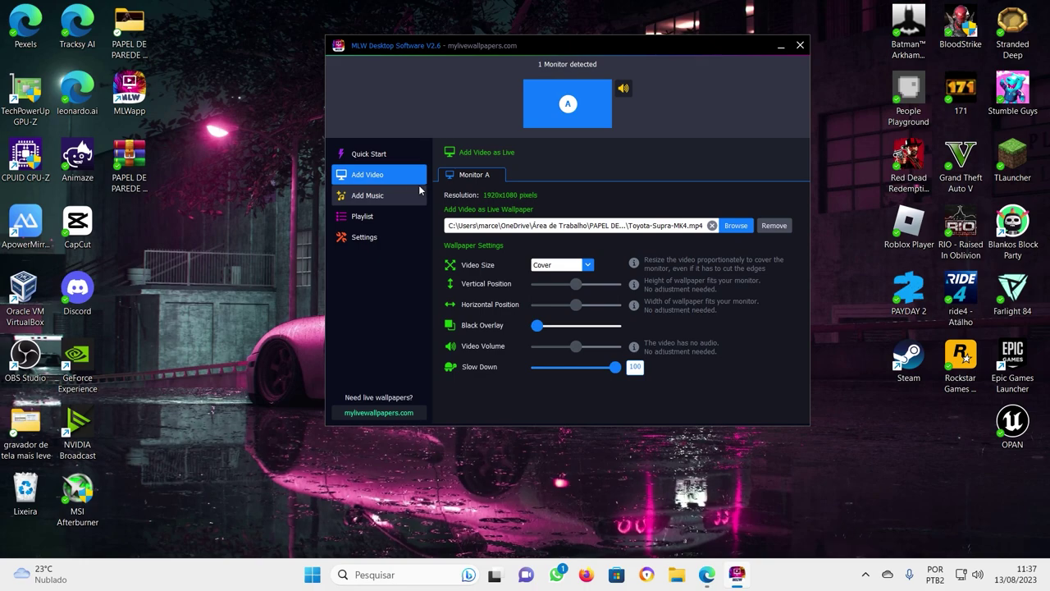
click(374, 415)
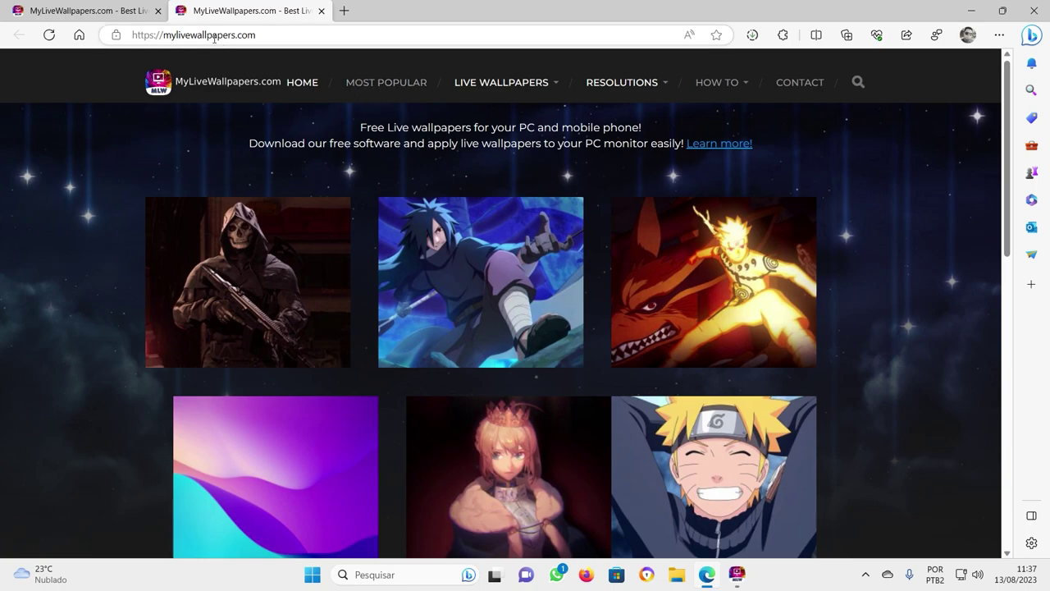
mouse_move(652, 91)
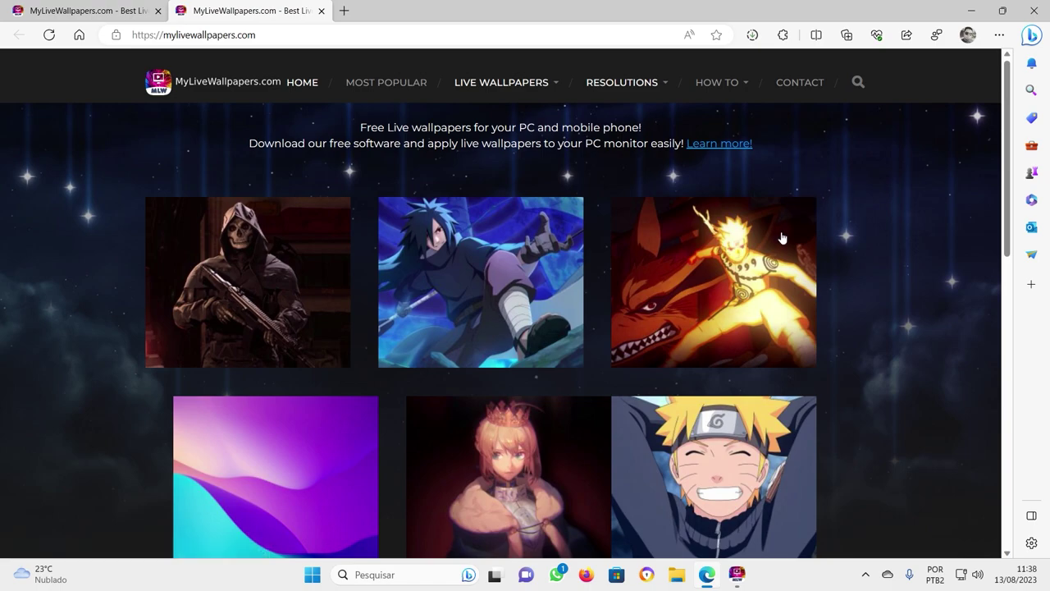
- Open the Cars category of live wallpapers and browse its thumbnails
mouse_move(498, 78)
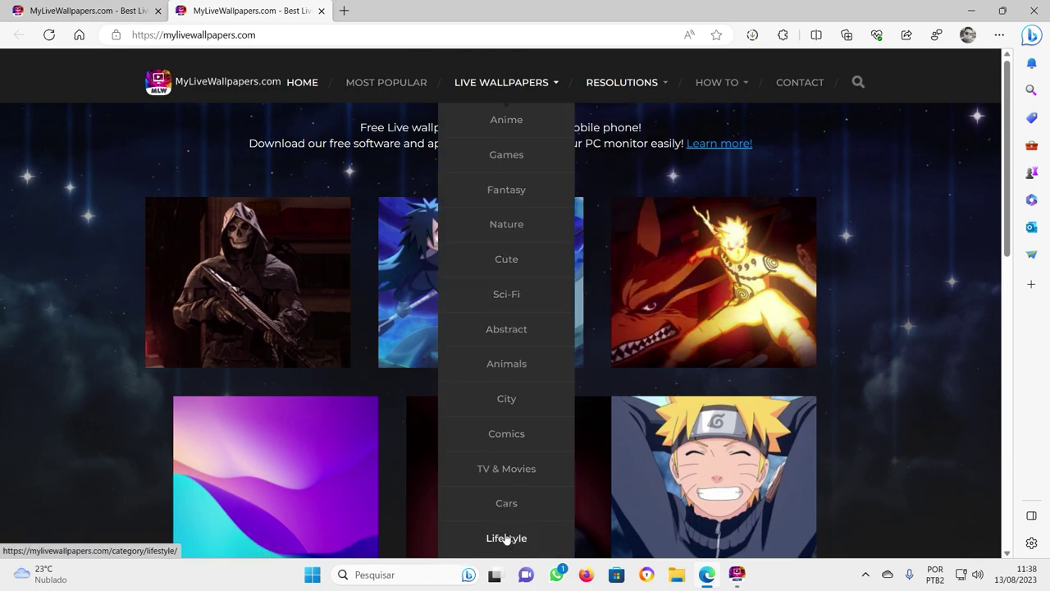
click(506, 504)
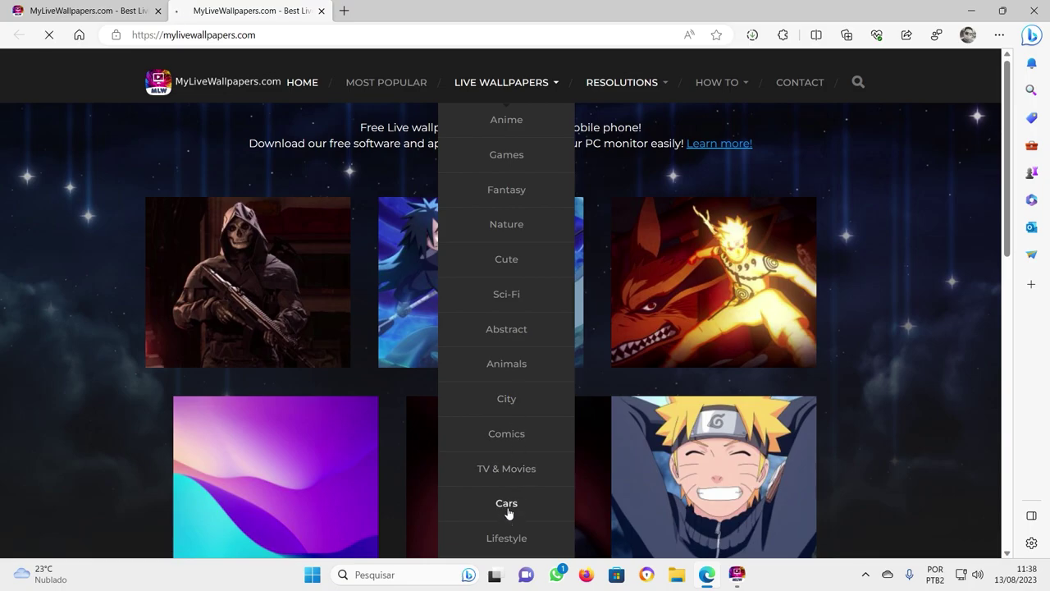
scroll(535, 358, down, 3)
scroll(535, 358, down, 6)
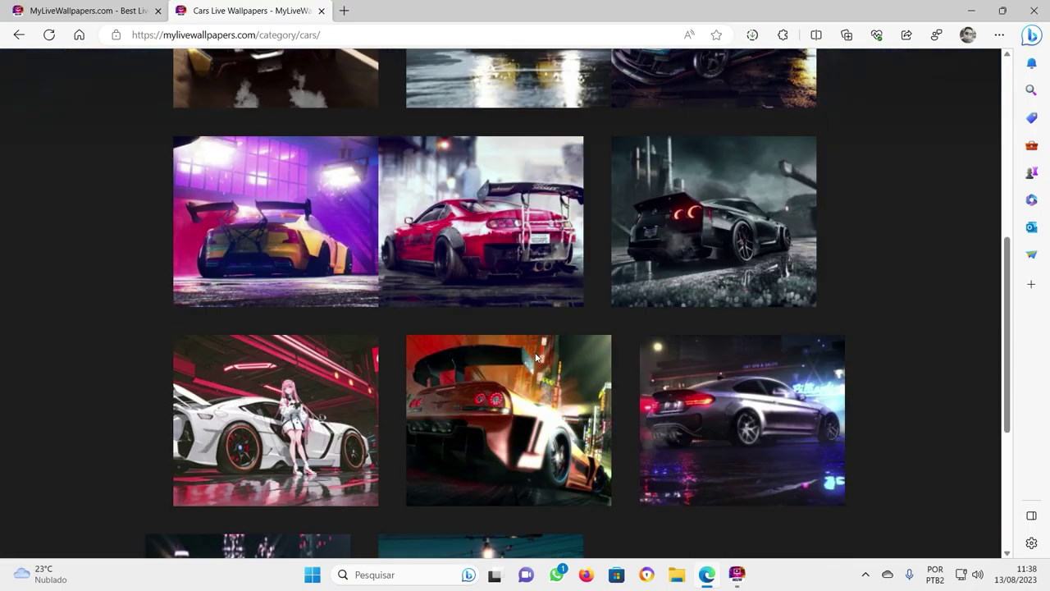
scroll(535, 357, up, 3)
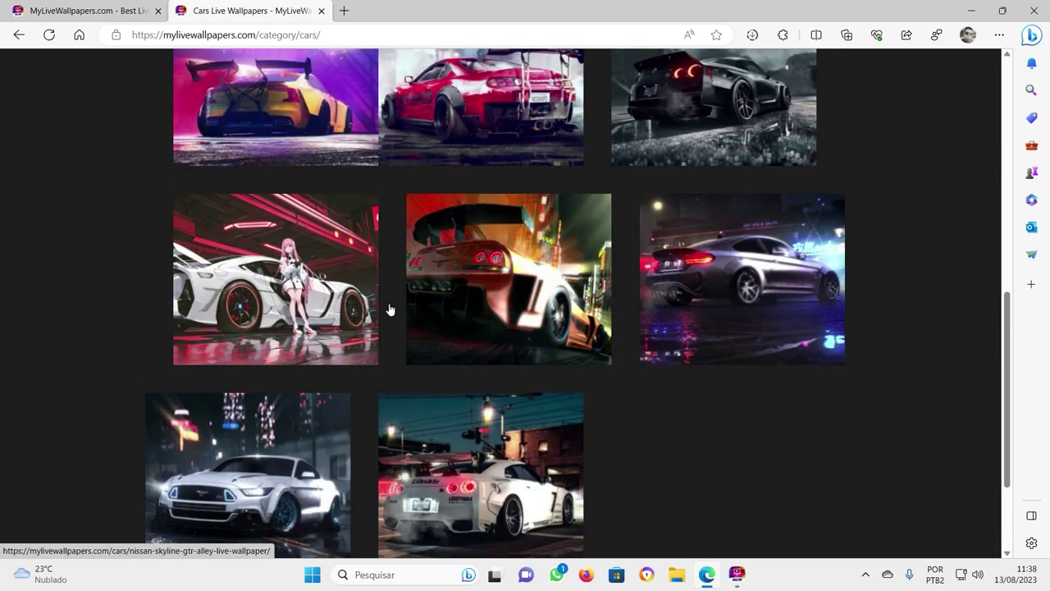
- Open the Zero Two-Toyota GR86 live wallpaper and examine its video preview and desktop and mobile download options
click(279, 302)
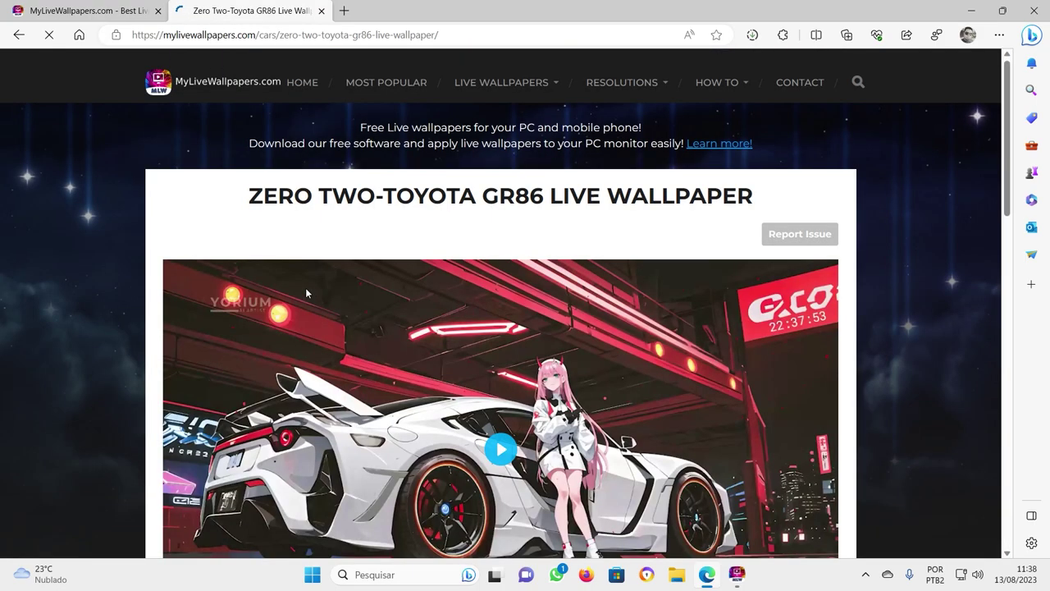
scroll(504, 341, down, 2)
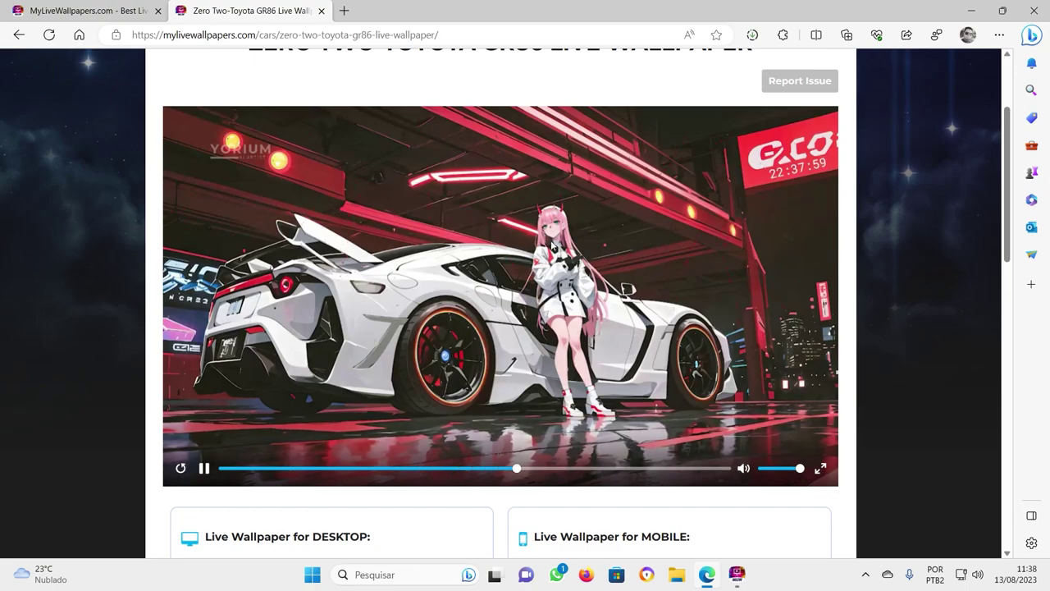
scroll(548, 280, down, 5)
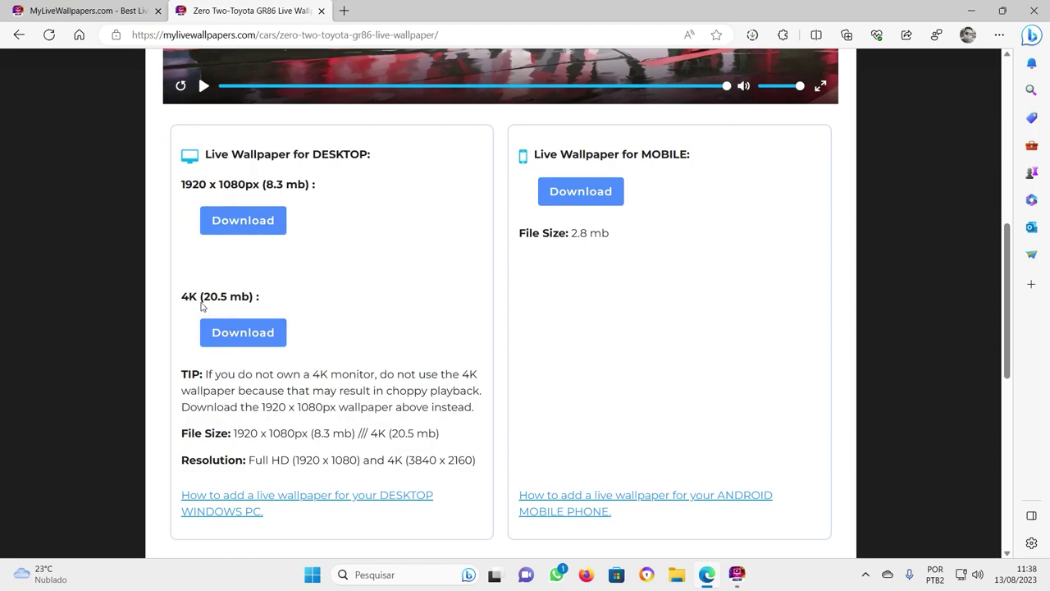
scroll(373, 393, up, 7)
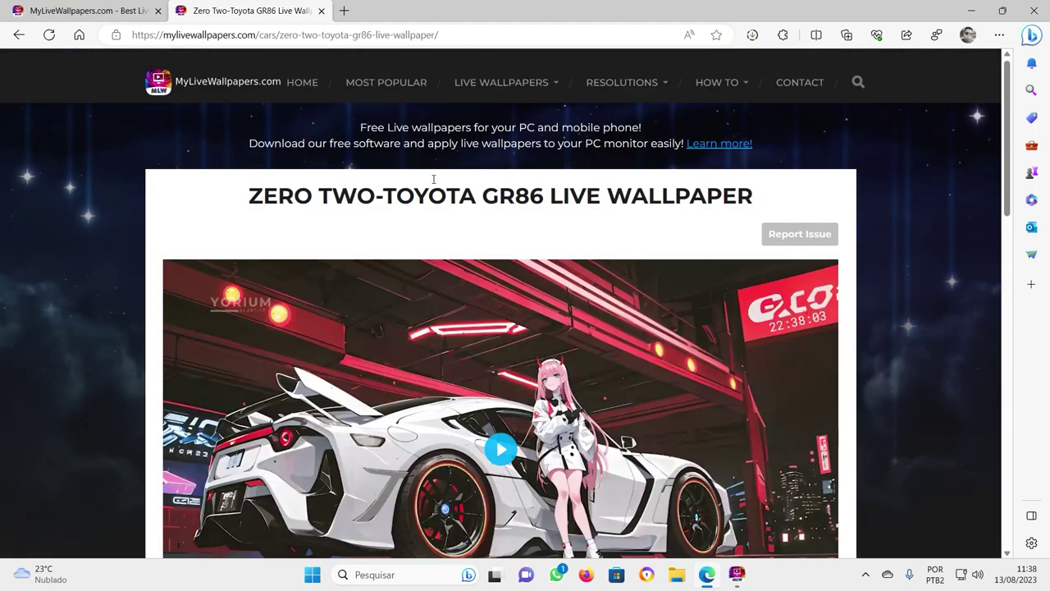
- Browse the Most Popular live wallpapers and go to page 3 of the category
mouse_move(489, 95)
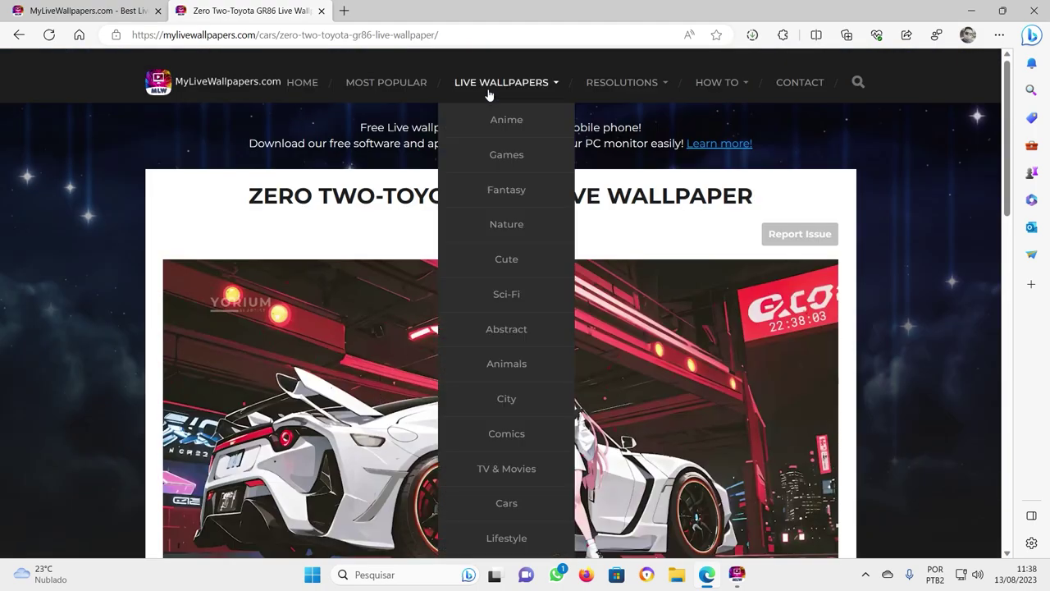
click(384, 84)
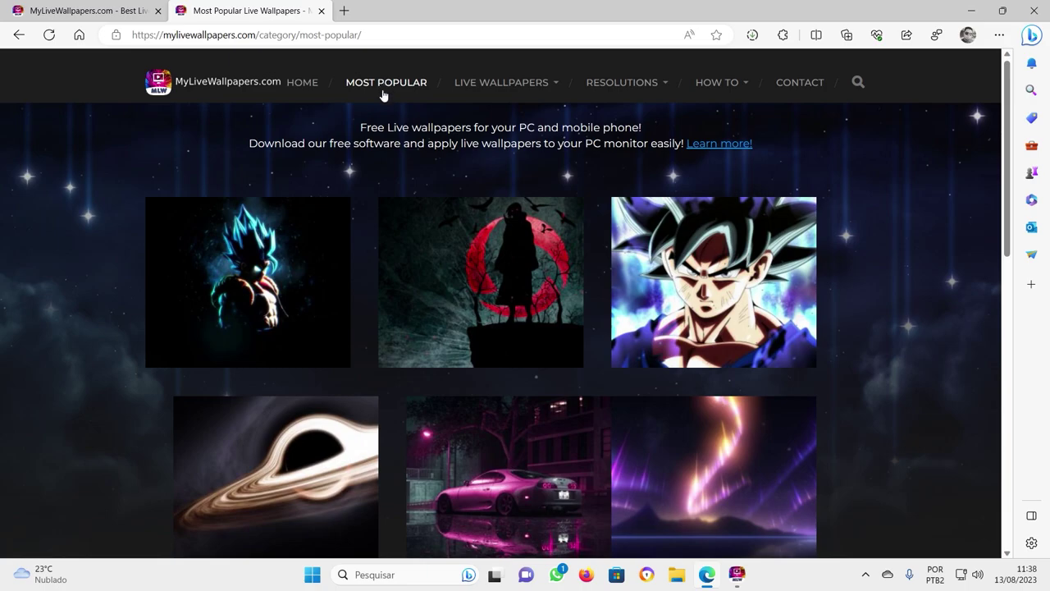
scroll(419, 343, down, 2)
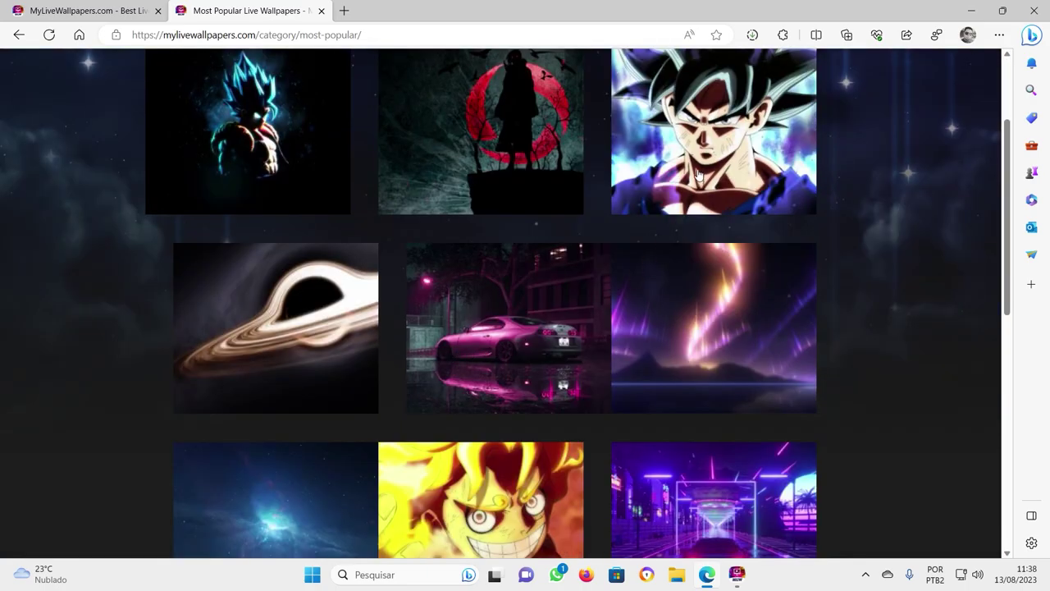
scroll(691, 150, down, 7)
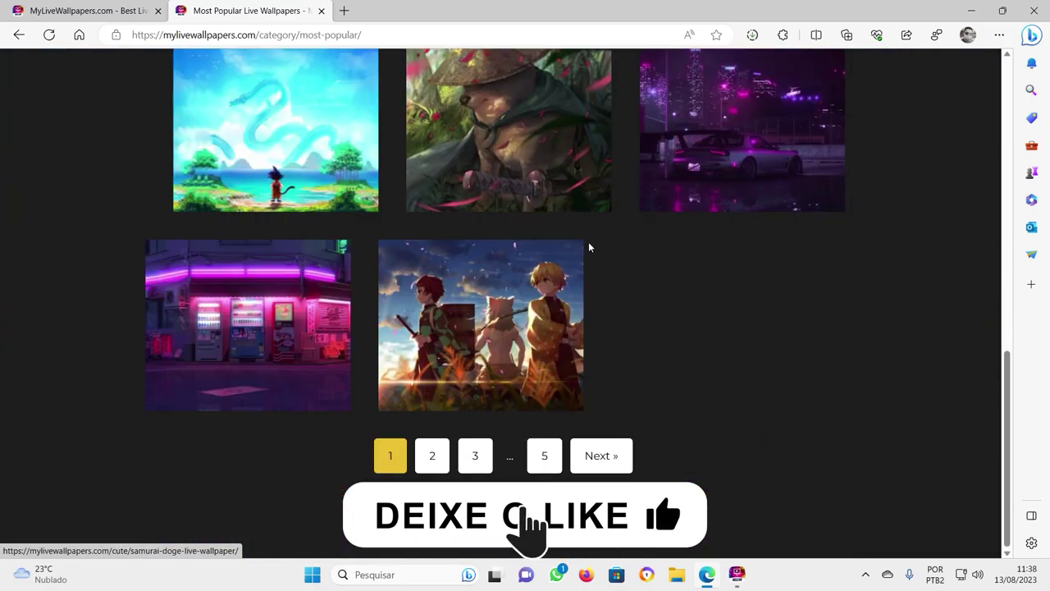
scroll(555, 320, up, 6)
scroll(555, 320, up, 4)
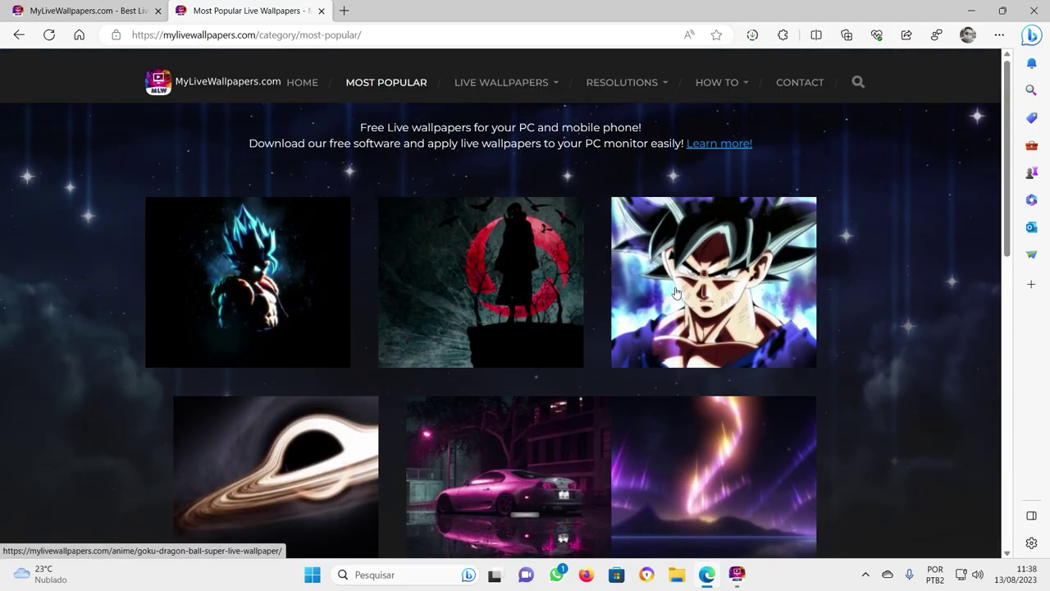
scroll(667, 306, down, 4)
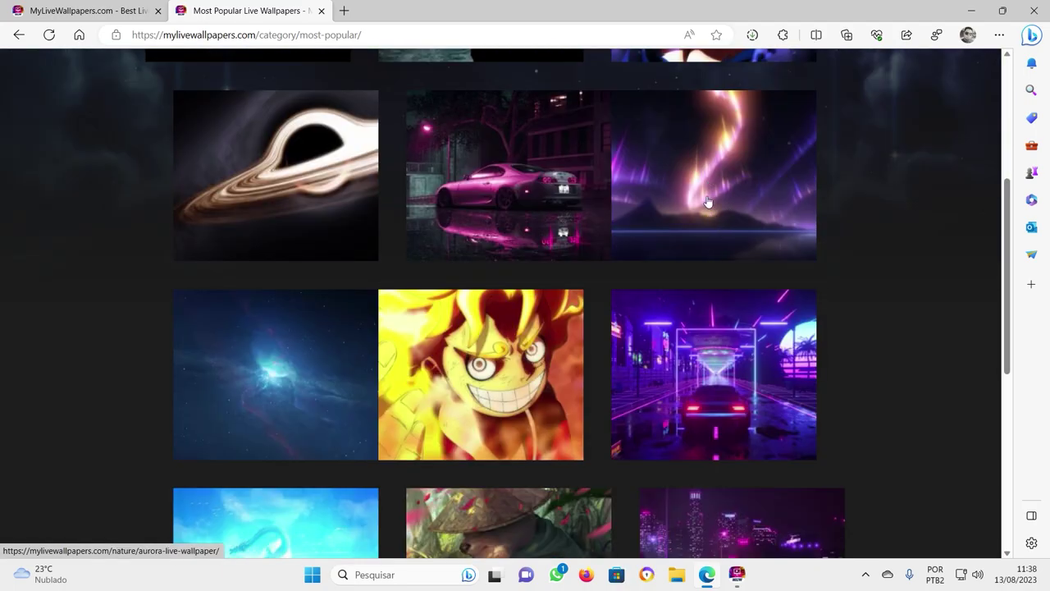
scroll(635, 330, down, 6)
click(468, 464)
scroll(481, 331, down, 2)
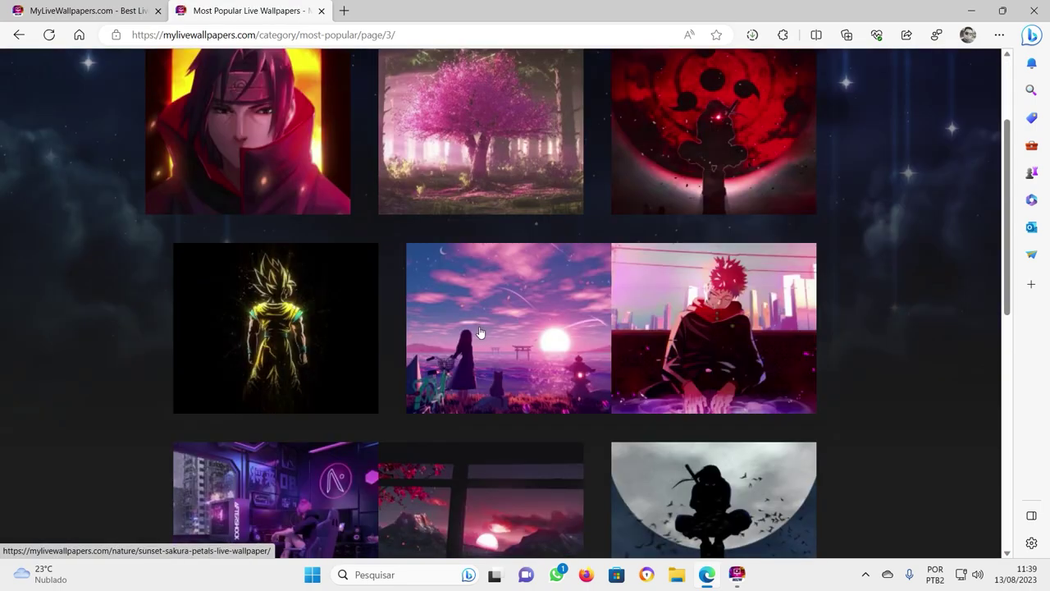
- Open the Goku SSJ2-Dragon Ball Z live wallpaper, play its preview, and find its desktop download
click(279, 328)
scroll(492, 207, down, 4)
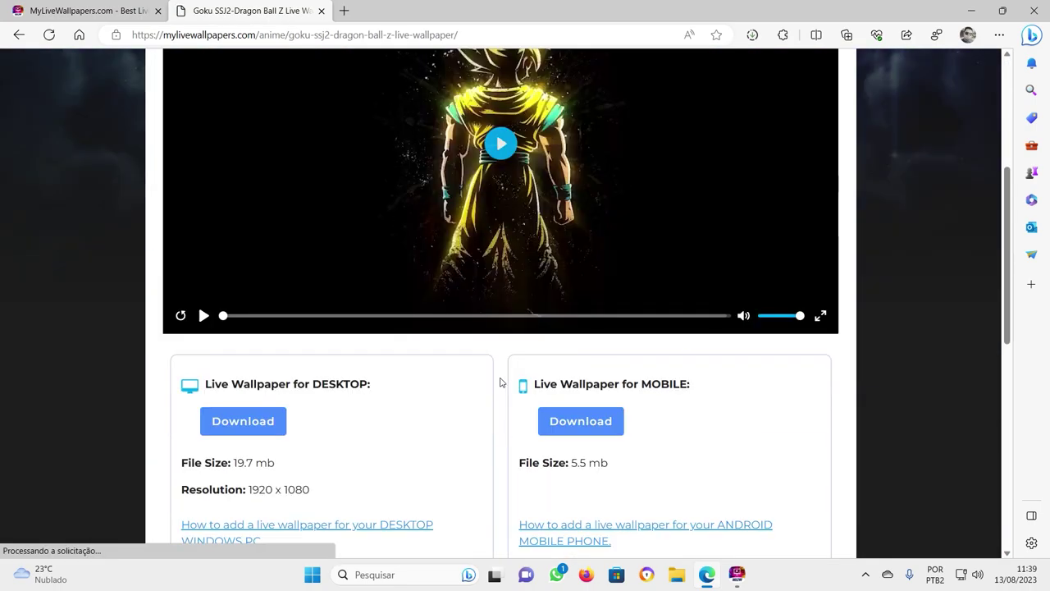
click(492, 207)
scroll(501, 237, up, 2)
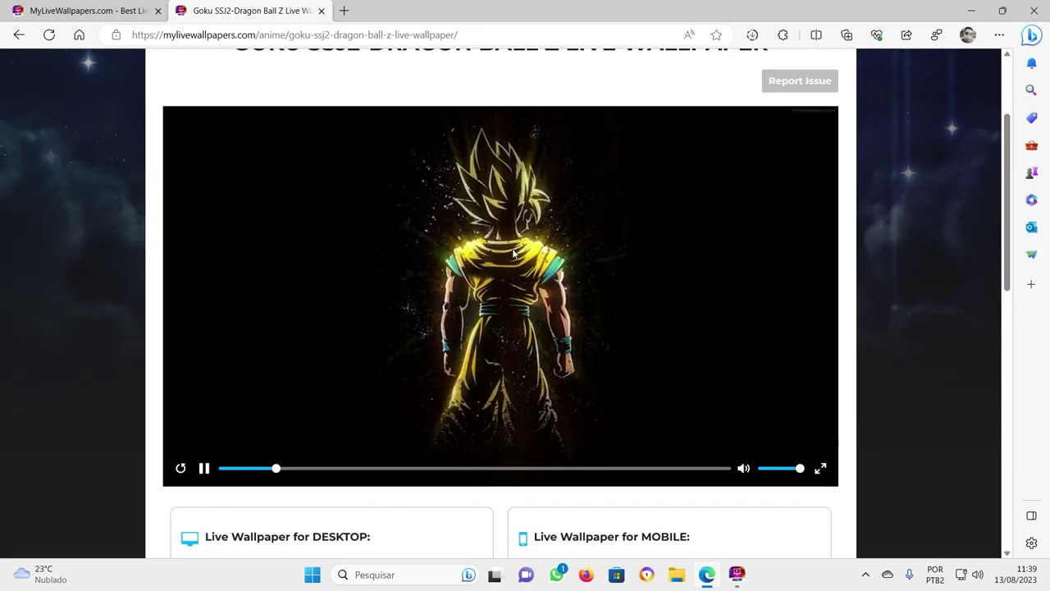
scroll(483, 296, down, 4)
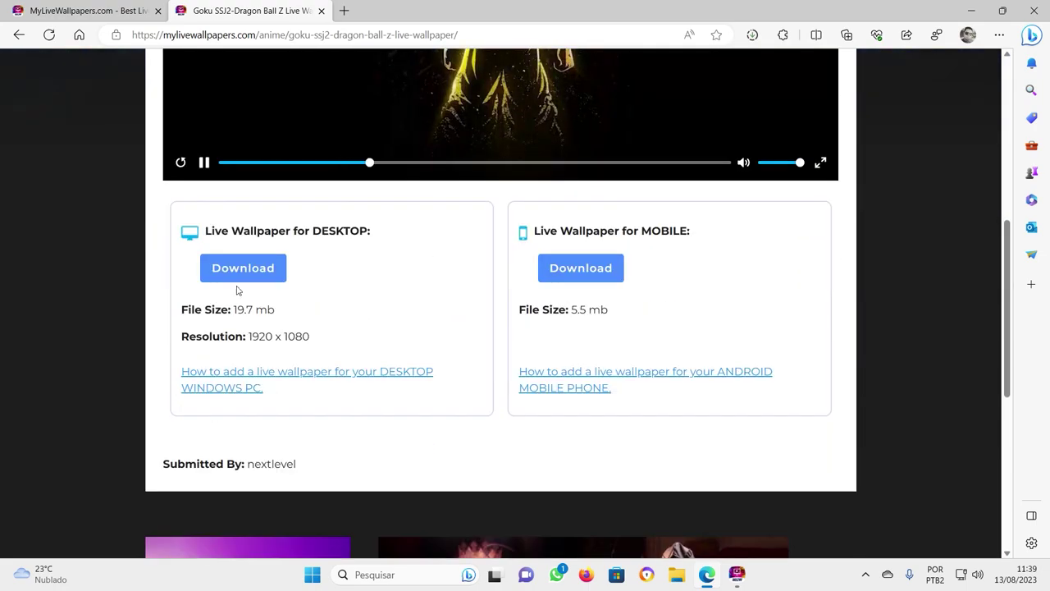
- Download the desktop version with Save as, choosing the PAPEL DE PAREDE ANIMADO folder on the desktop as the destination
click(249, 276)
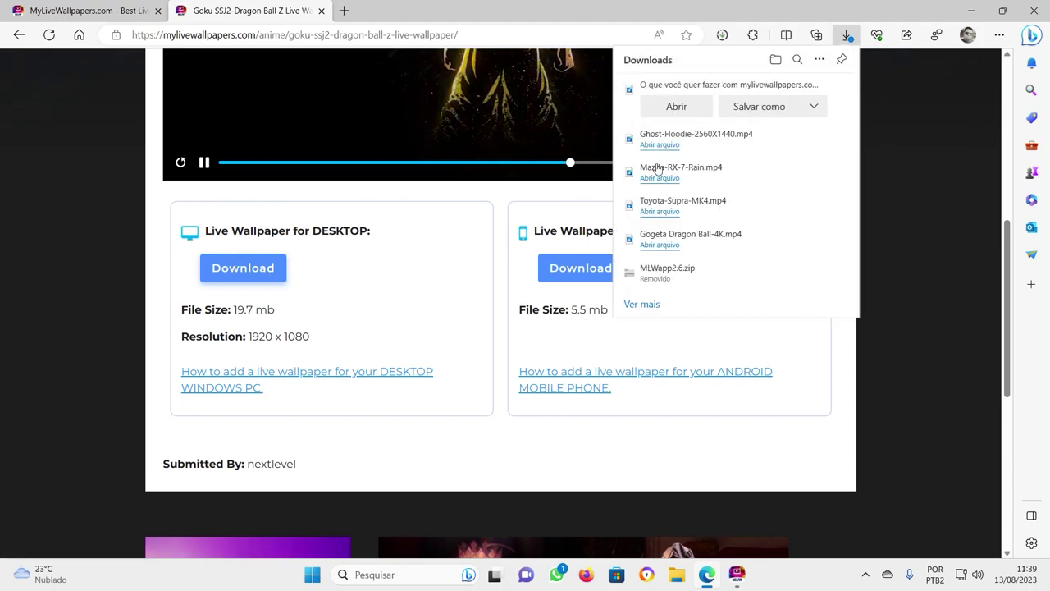
click(756, 106)
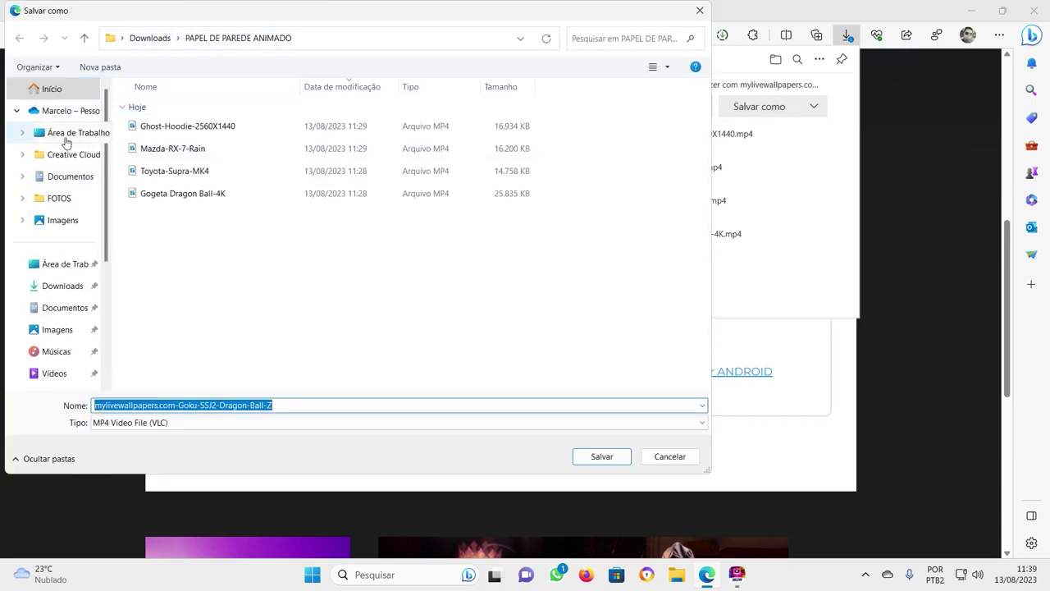
click(66, 138)
scroll(295, 246, down, 5)
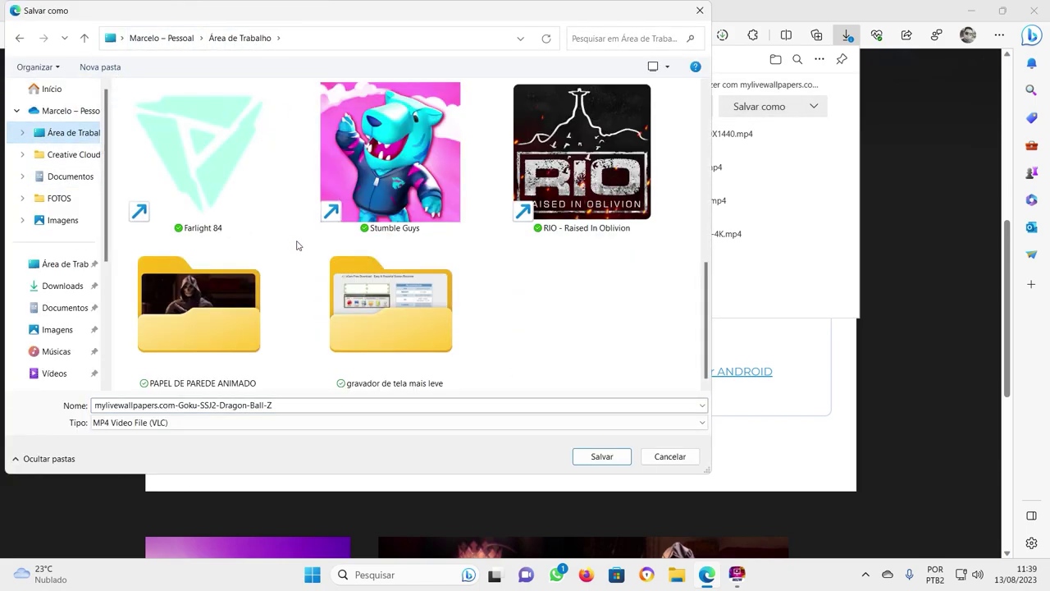
double_click(235, 311)
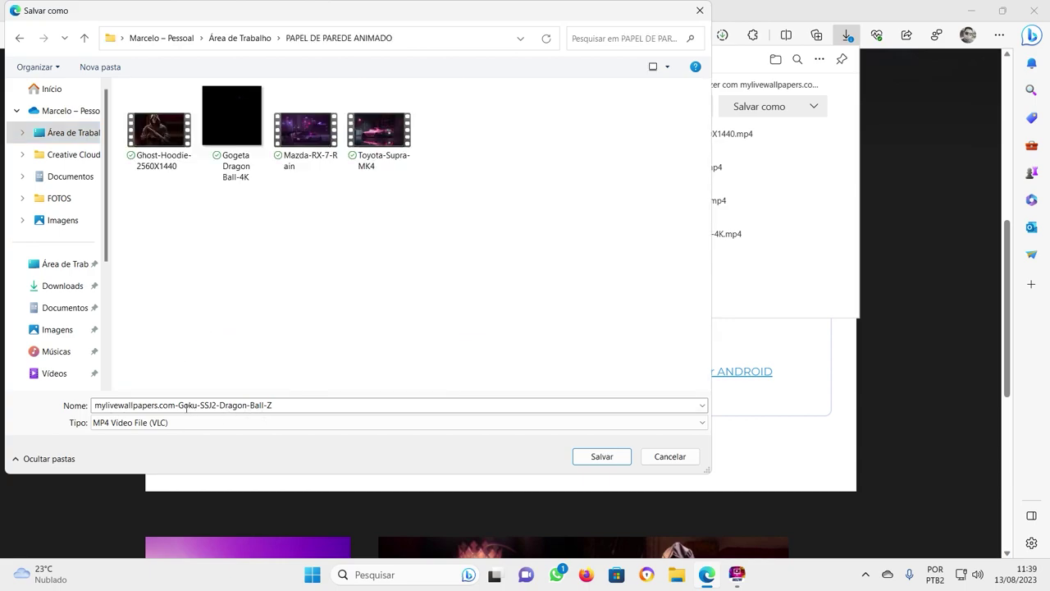
- Remove the website prefix so the file is named Goku-SSJ2-Dragon-Ball-Z, and save it
double_click(178, 405)
click(169, 405)
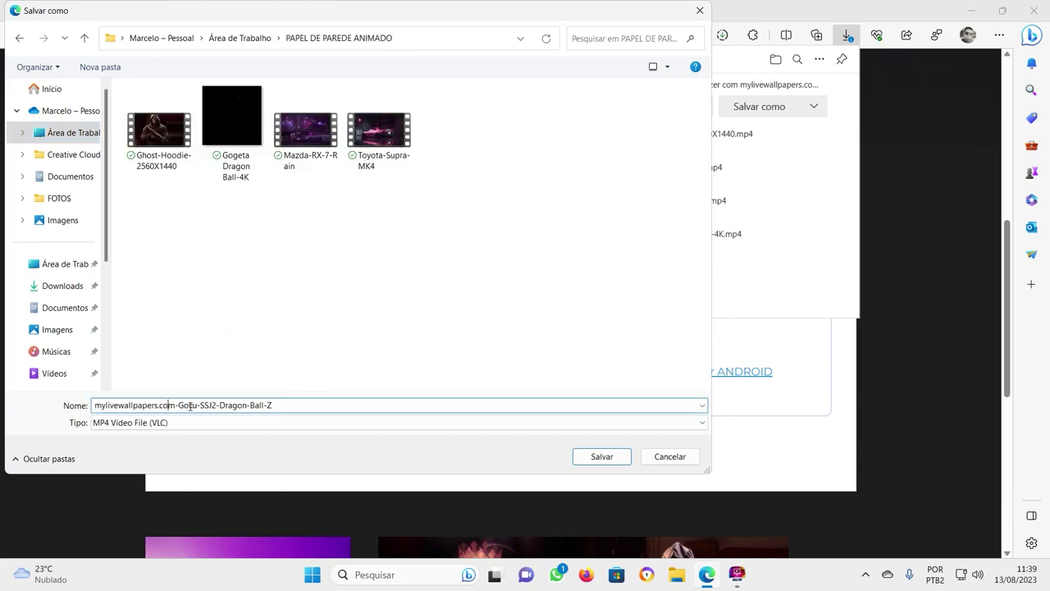
key(BackSpace)
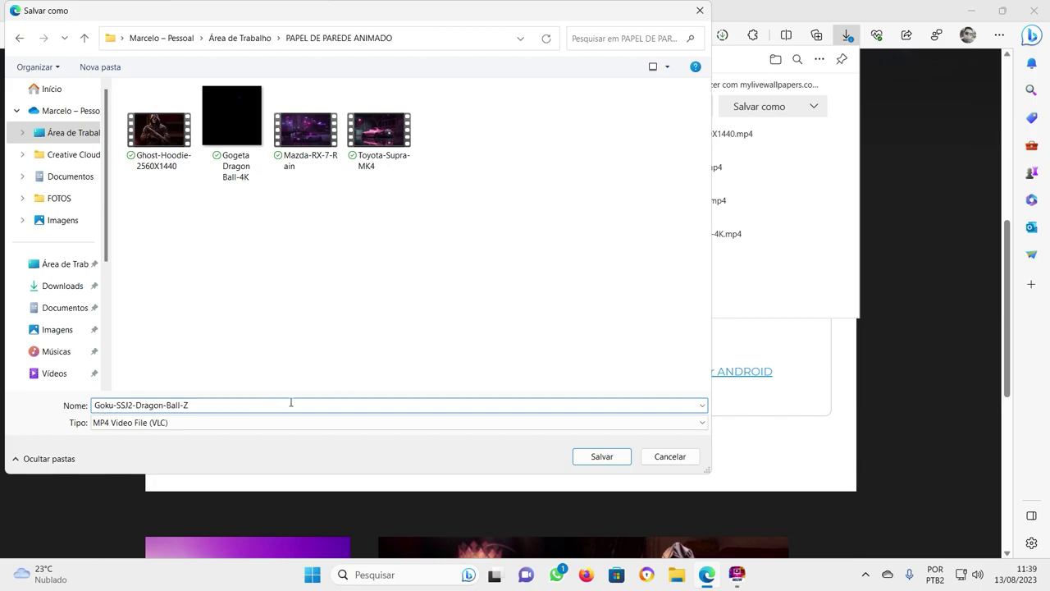
click(614, 463)
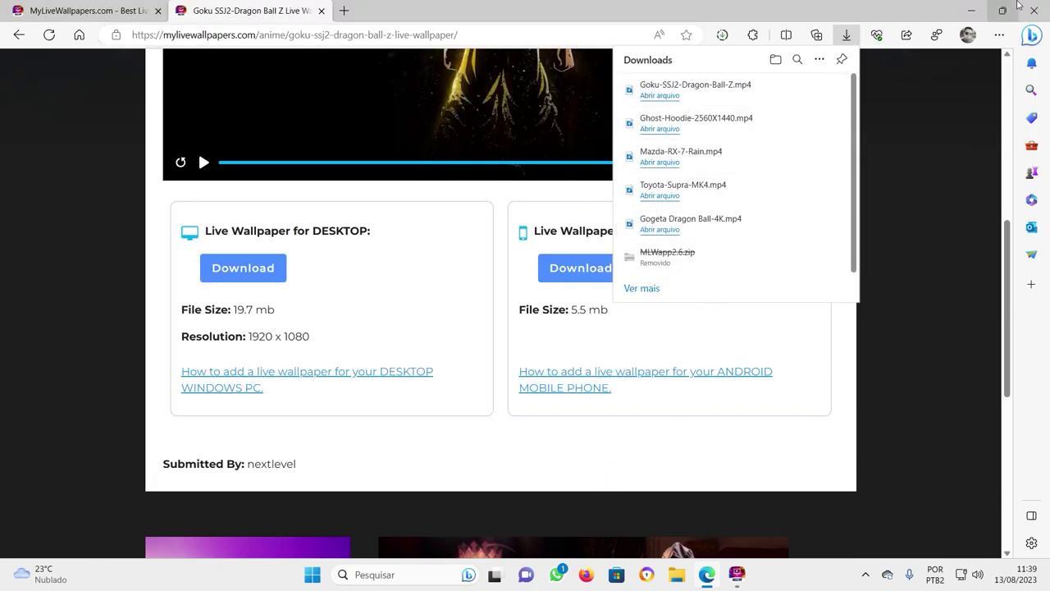
- Close the browser and the MLWapp window to return to the desktop
click(1016, 8)
click(771, 12)
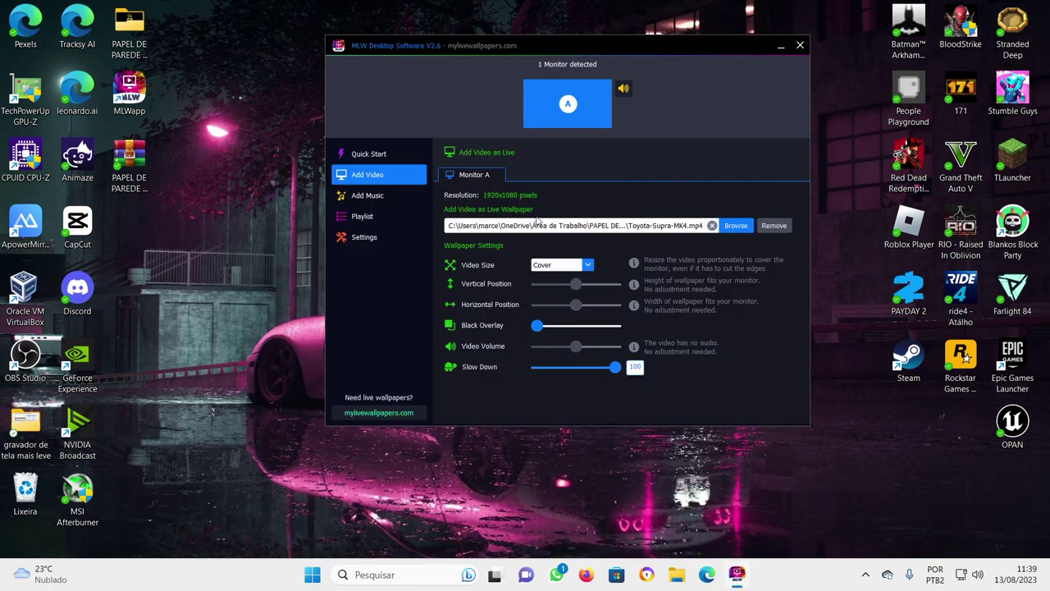
click(800, 45)
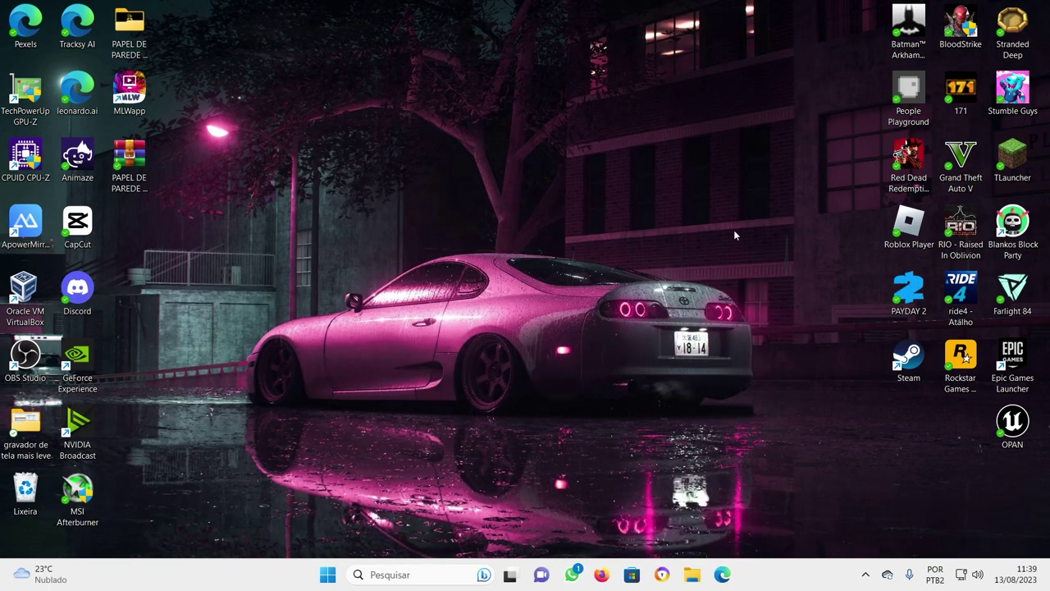
- In MLWapp, set the Goku-SSJ2-Dragon-Ball-Z video from the PAPEL DE PAREDE ANIMADO folder as Monitor A's live wallpaper, and close the window
click(129, 90)
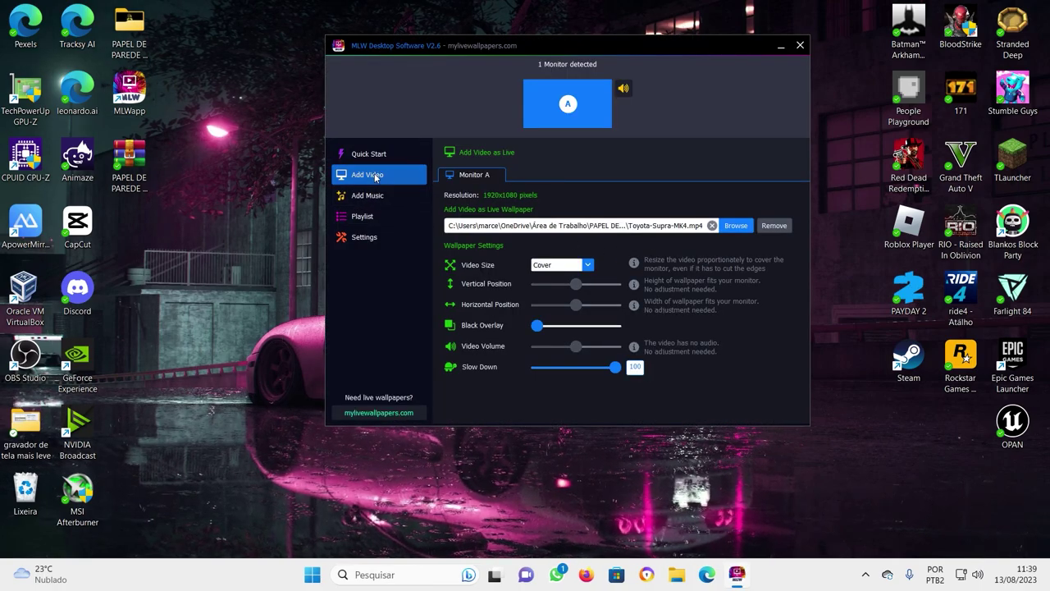
click(738, 226)
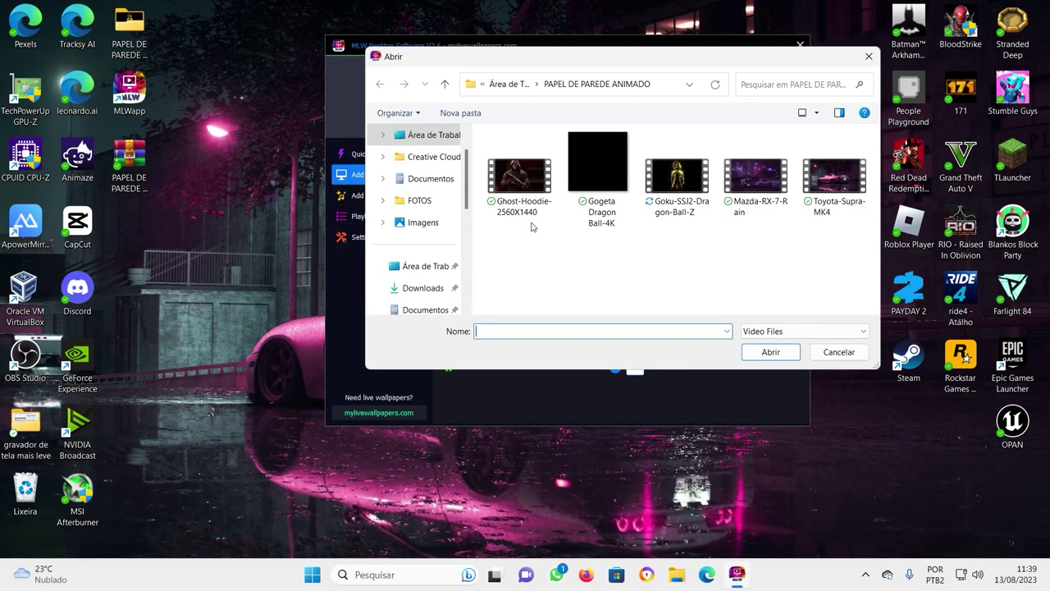
click(683, 188)
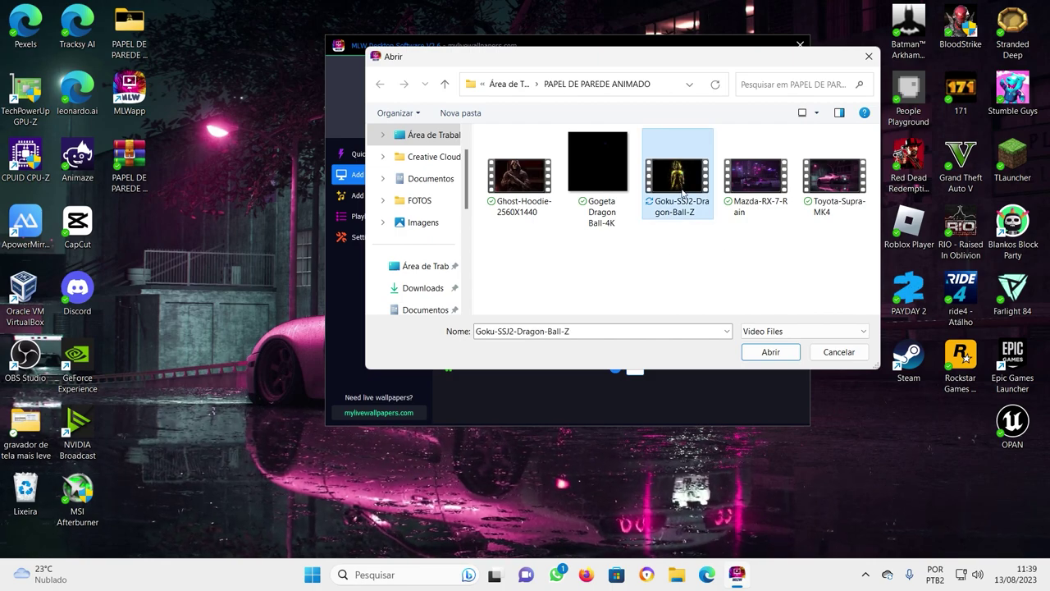
click(771, 351)
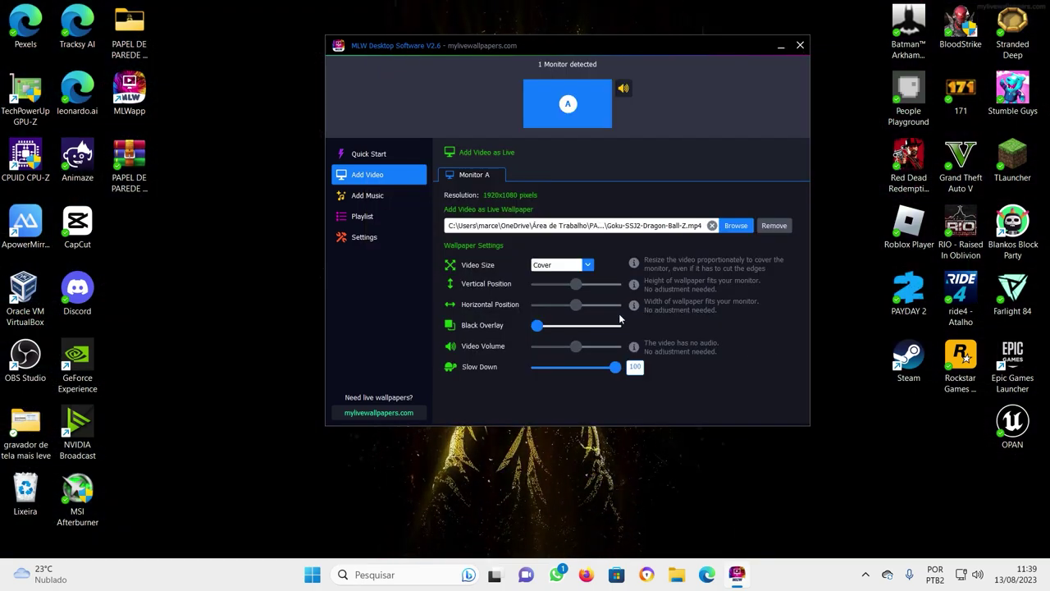
click(800, 46)
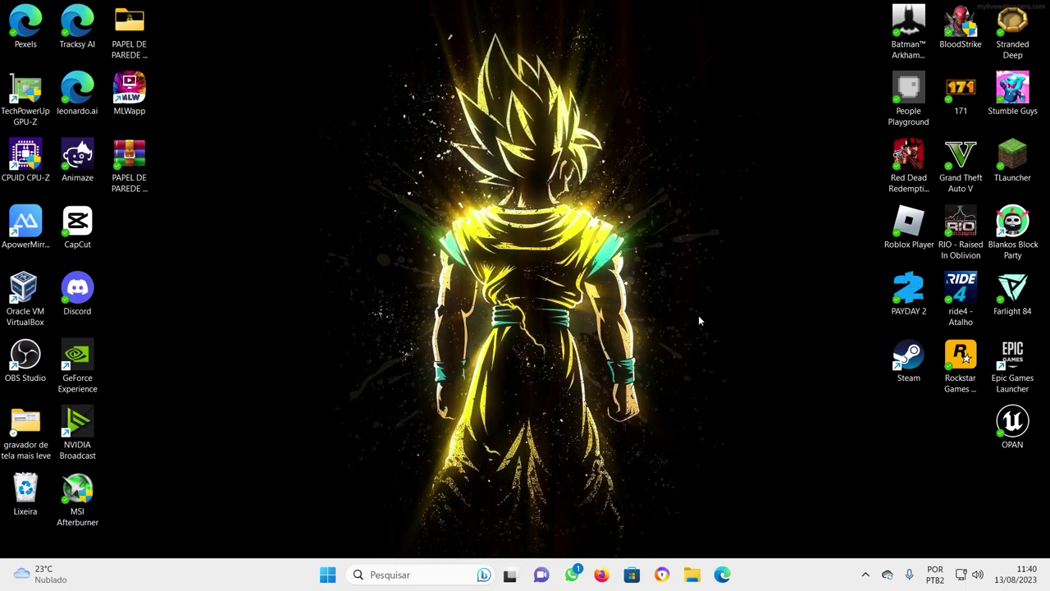
key(alt+z)
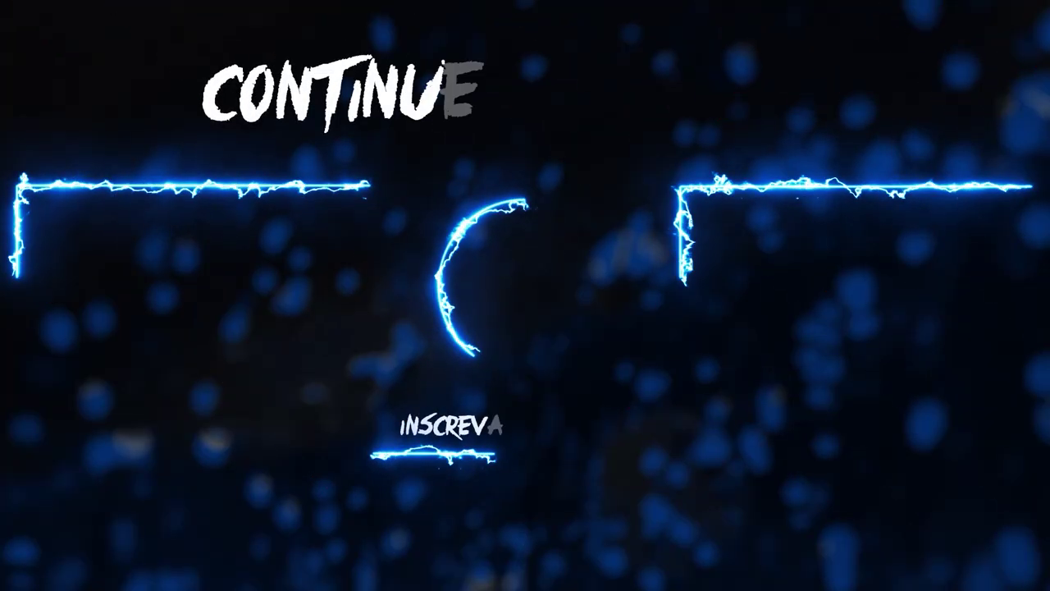